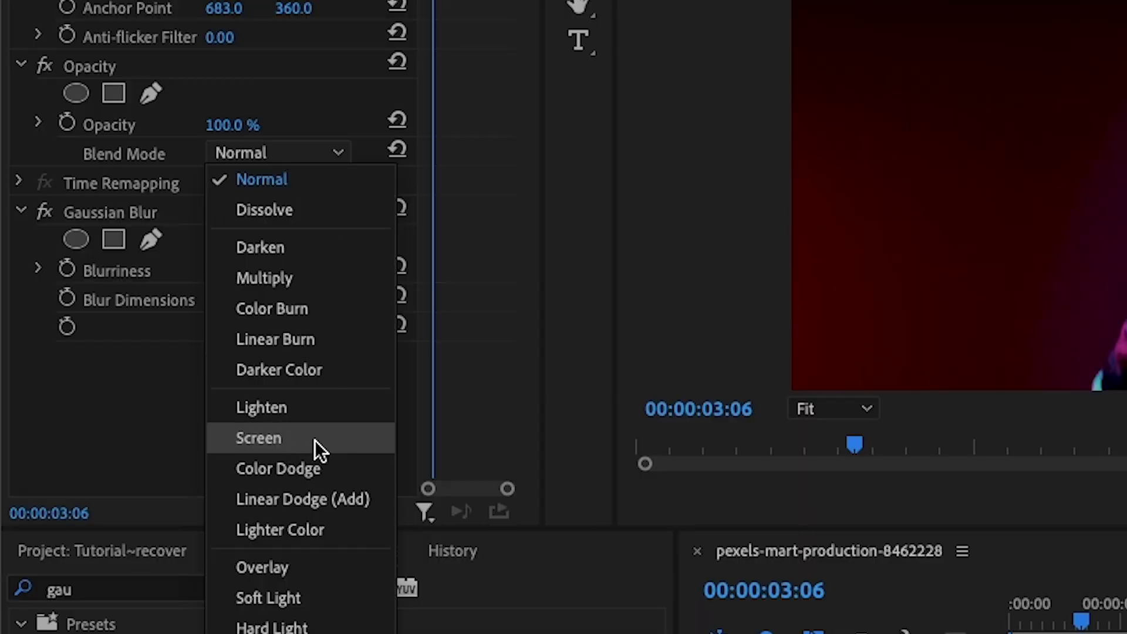
Step: Set the adjustment layer's blend mode to Screen and its Gaussian Blur blurriness to 90
click(314, 439)
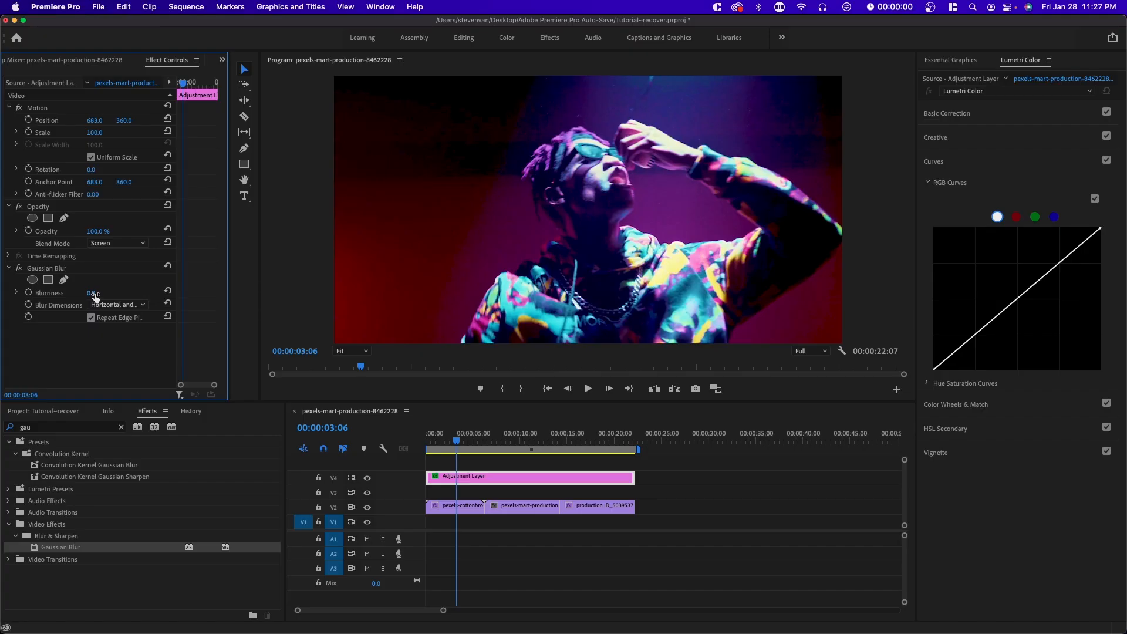
key(Return)
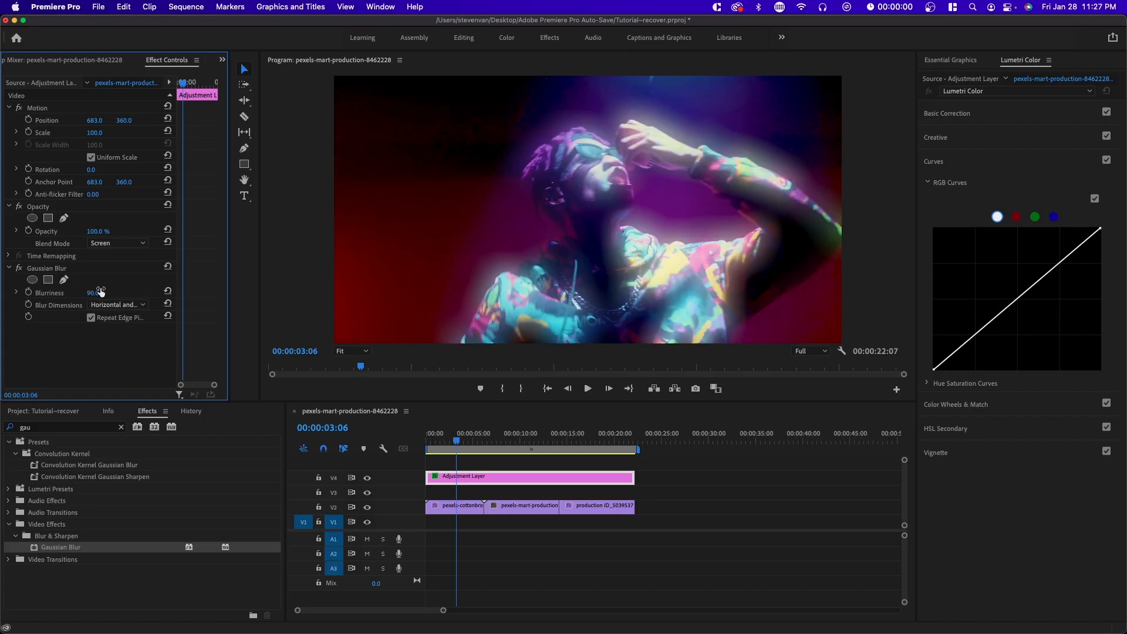
drag(98, 292, 55, 292)
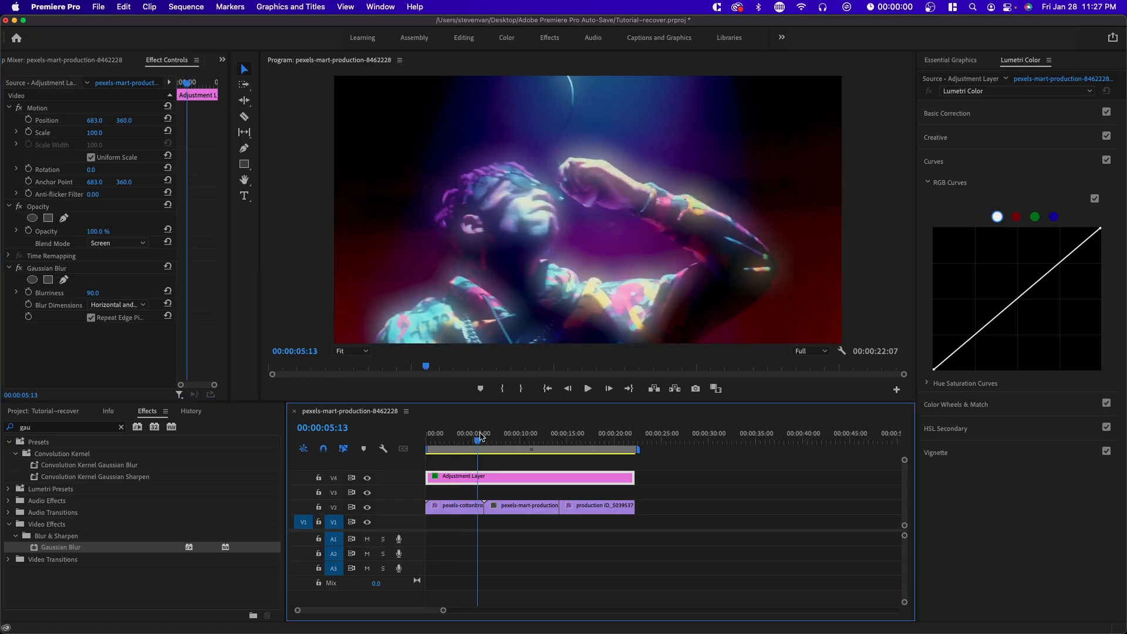
Step: Compare the footage with and without the Gaussian Blur glow and play it back
drag(480, 437, 457, 448)
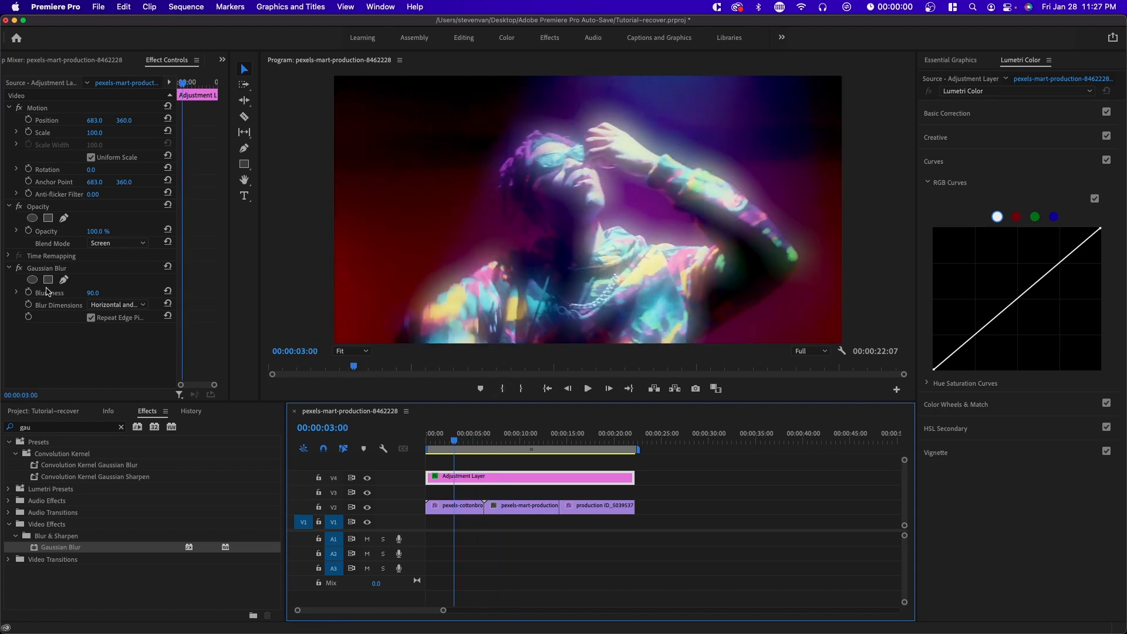
click(21, 270)
click(21, 270)
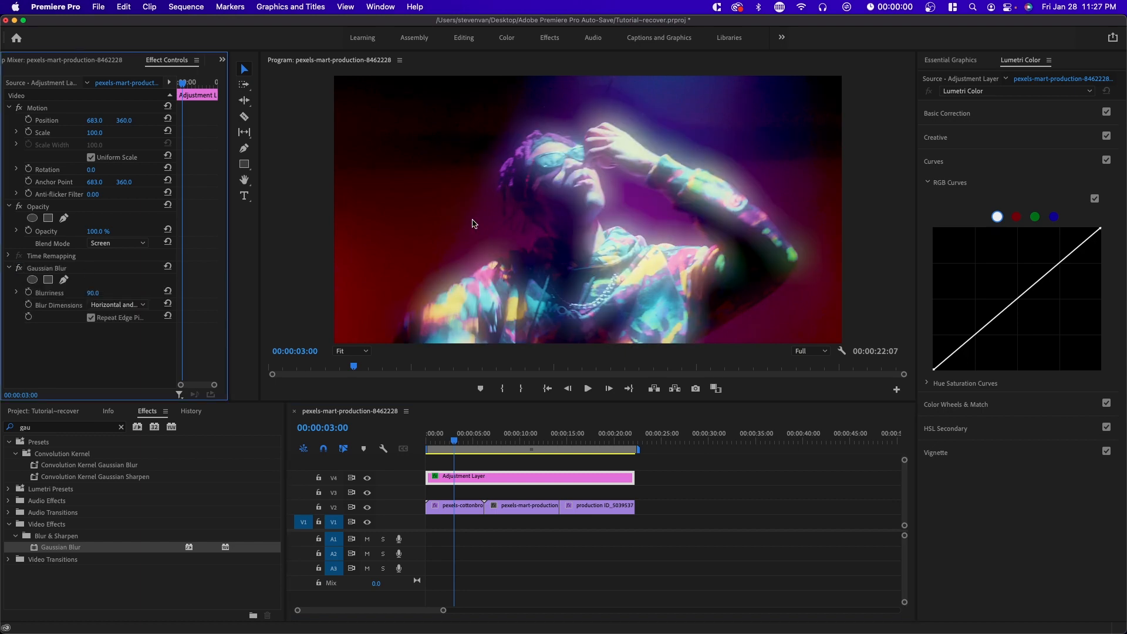
key(space)
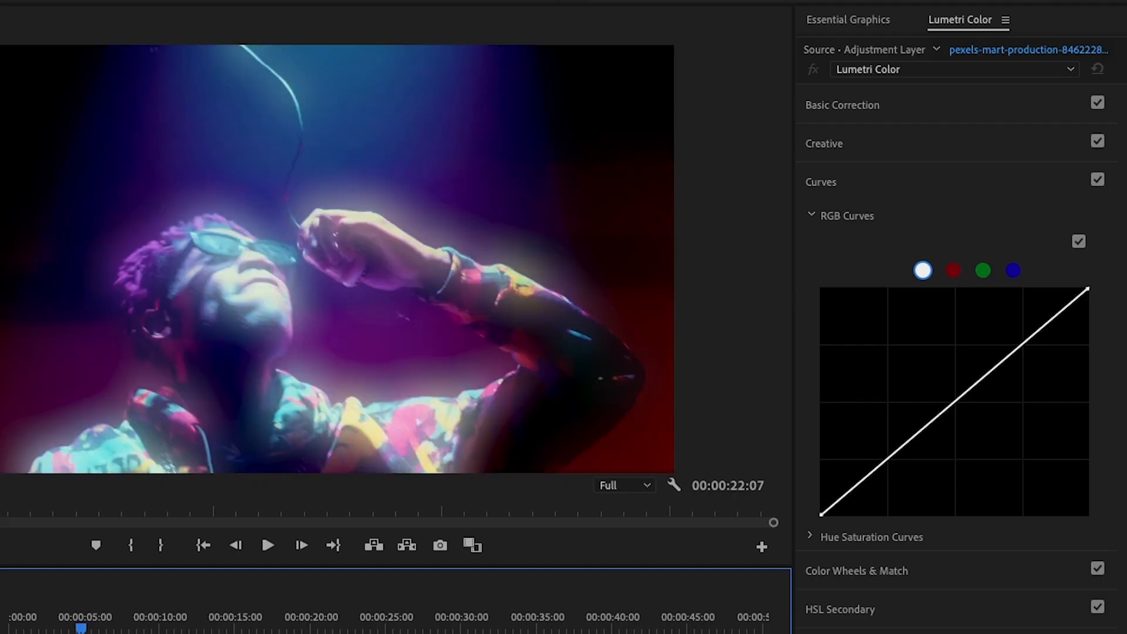
Step: Darken the first clip and the skateboard clip by pulling the middle of their Lumetri RGB curve slightly down
click(53, 633)
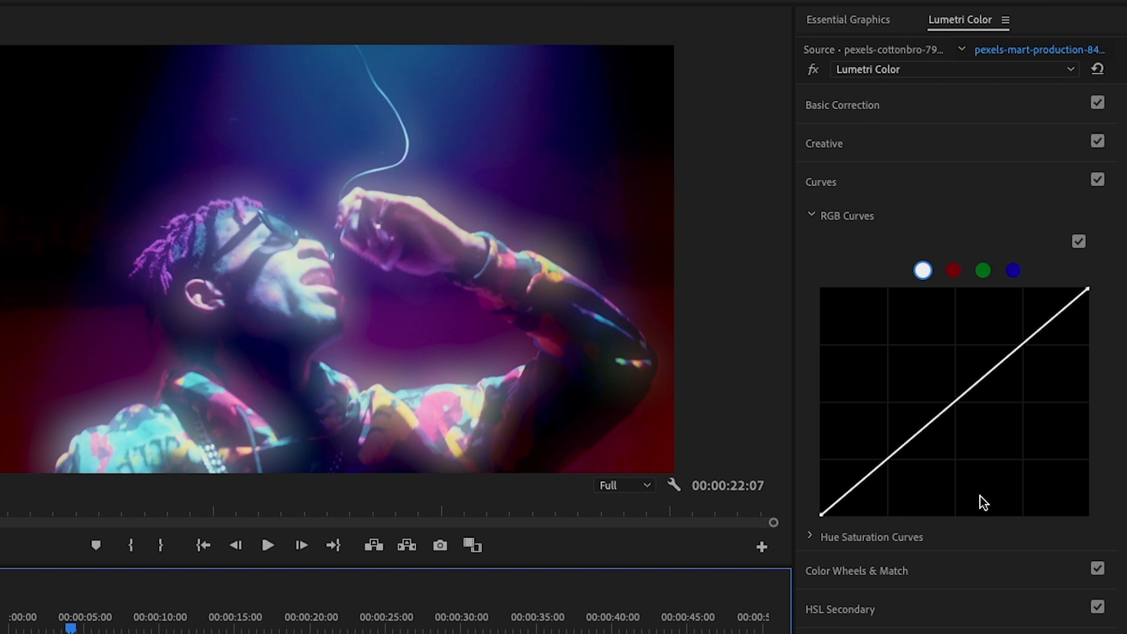
mouse_move(958, 401)
mouse_down()
mouse_move(976, 419)
mouse_move(967, 410)
mouse_up()
click(926, 137)
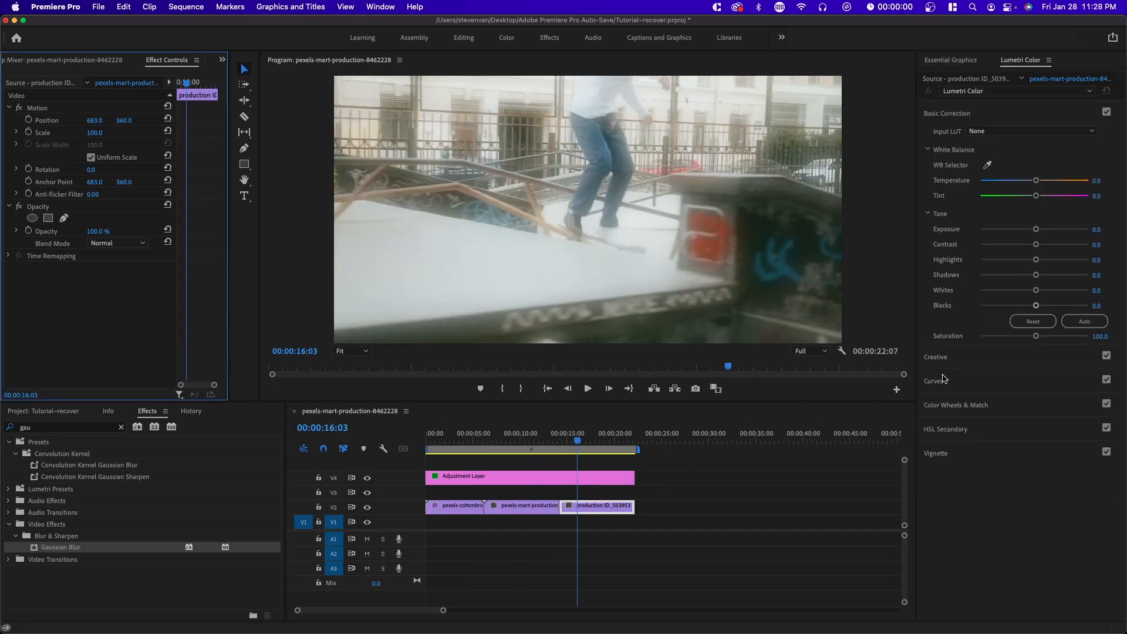
click(960, 381)
drag(949, 408, 959, 417)
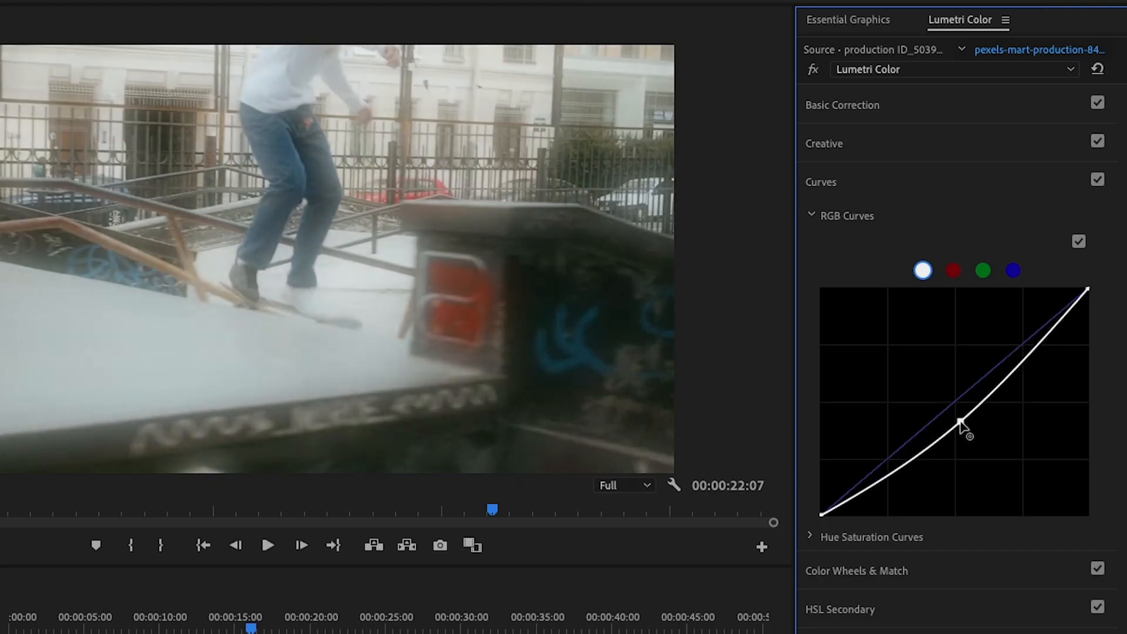
Step: Lower the shadows and raise the contrast in the skateboard clip's Lumetri basic correction
click(932, 117)
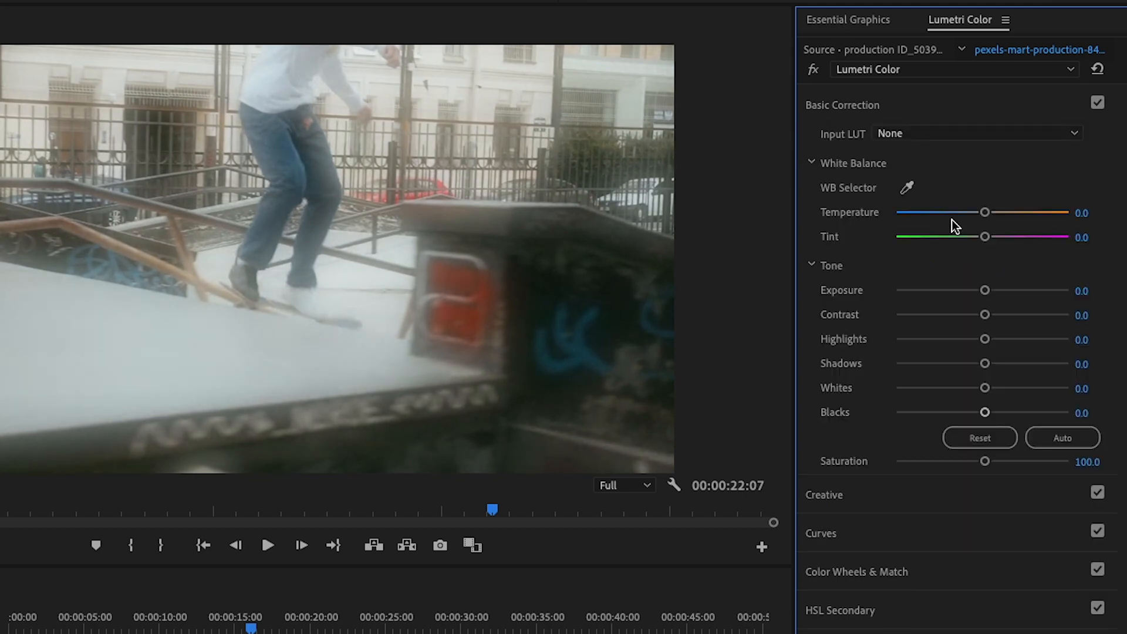
drag(963, 364, 953, 364)
drag(1015, 315, 1022, 321)
drag(263, 629, 179, 627)
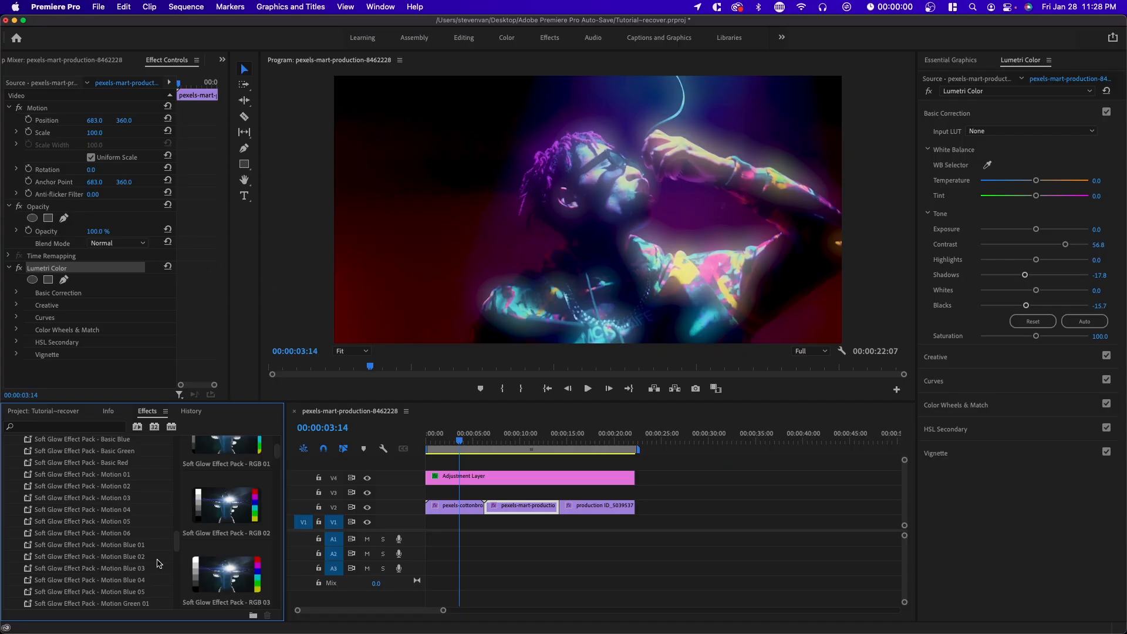
Step: Search the effects for "chromat" and apply VR Chromatic Aberrations to the adjustment layer
click(99, 427)
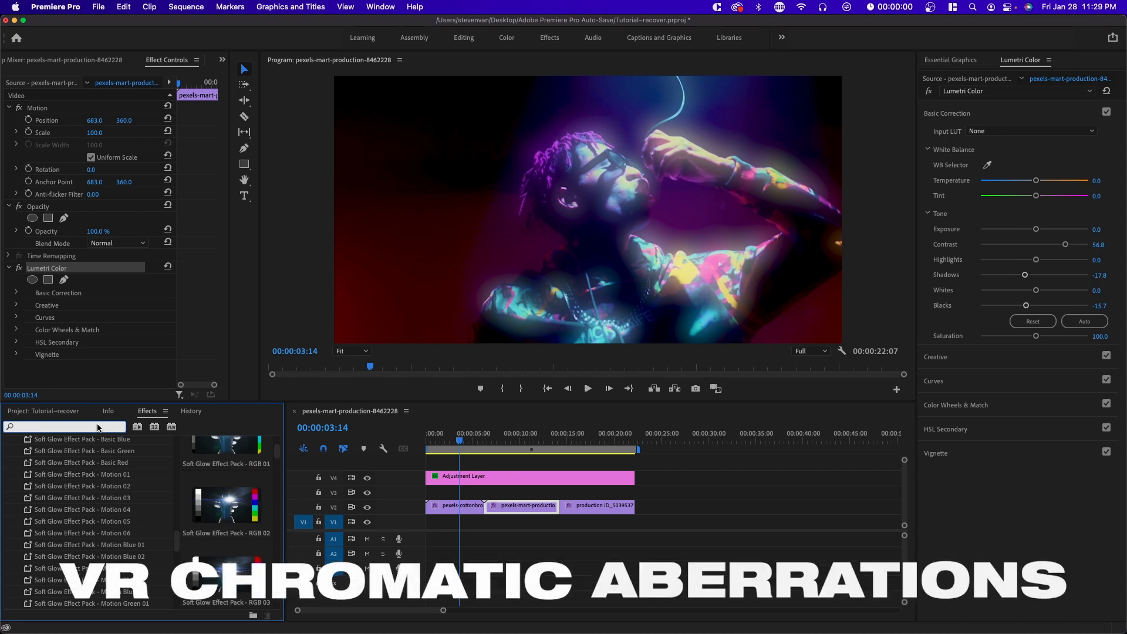
text(chromat)
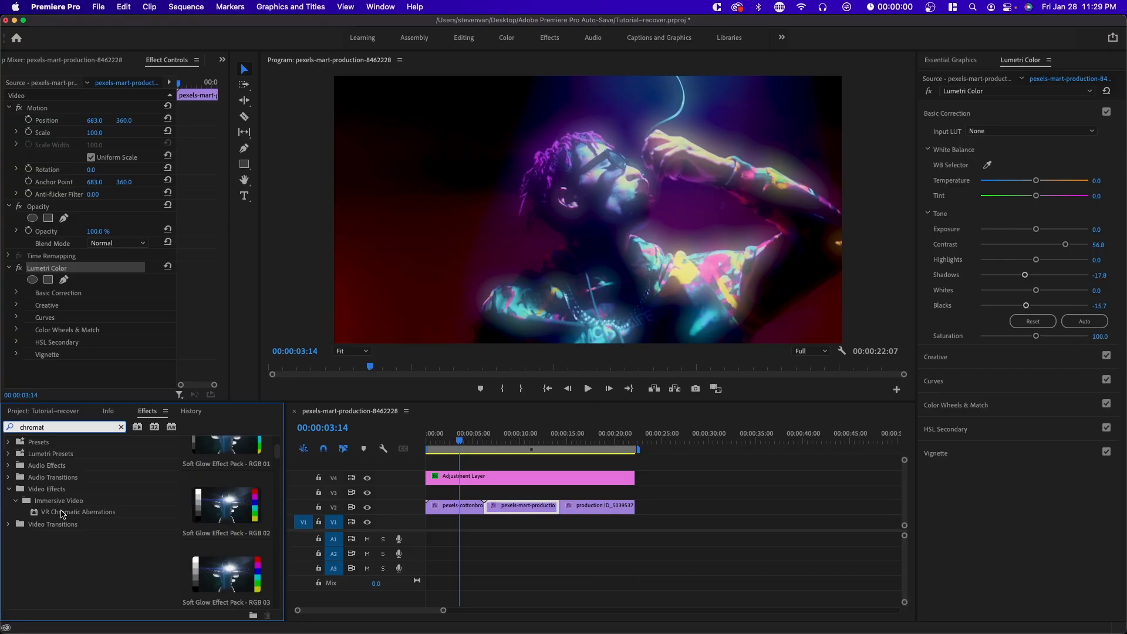
drag(176, 345, 493, 483)
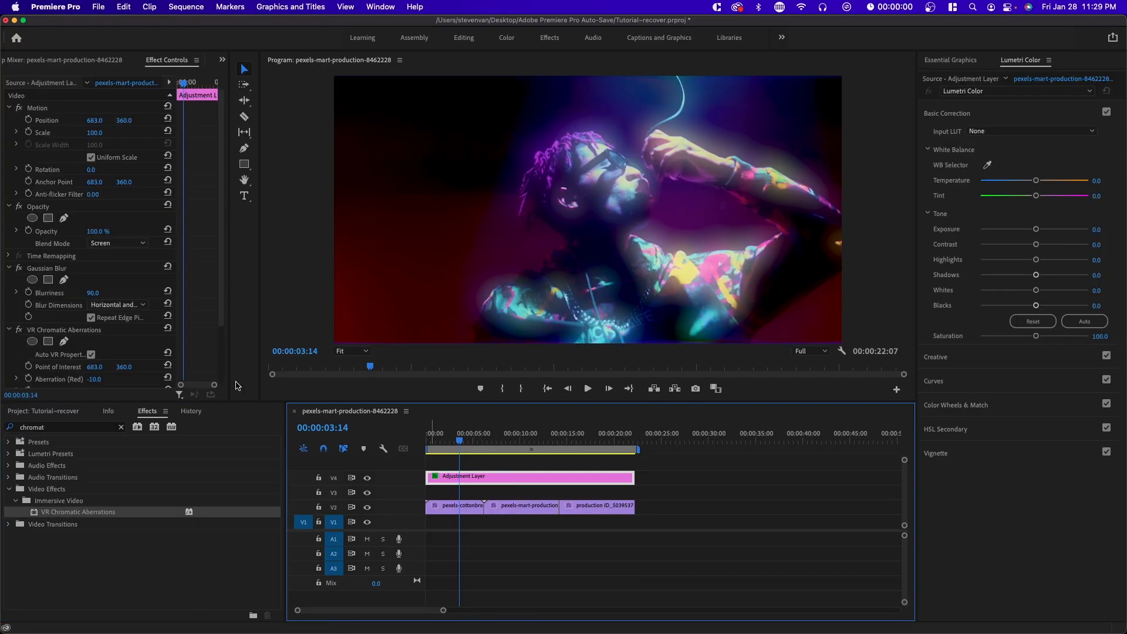
Step: Set the chromatic aberration to 15 for red and 7 for green, and increase the blue aberration
scroll(125, 360, down, 5)
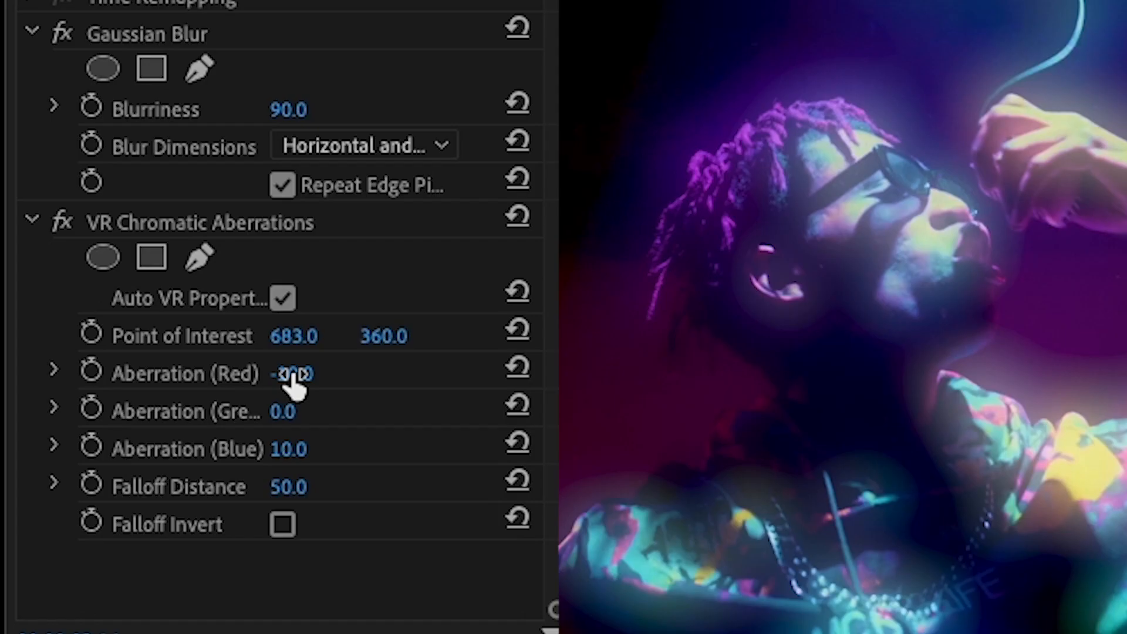
drag(292, 383, 320, 382)
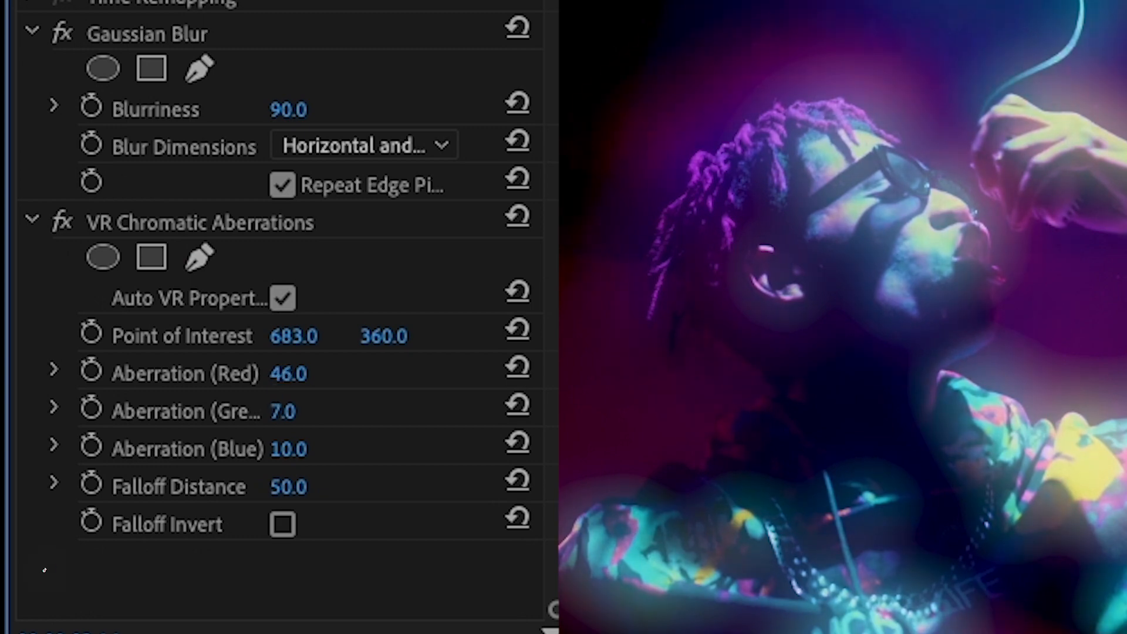
drag(292, 374, 322, 372)
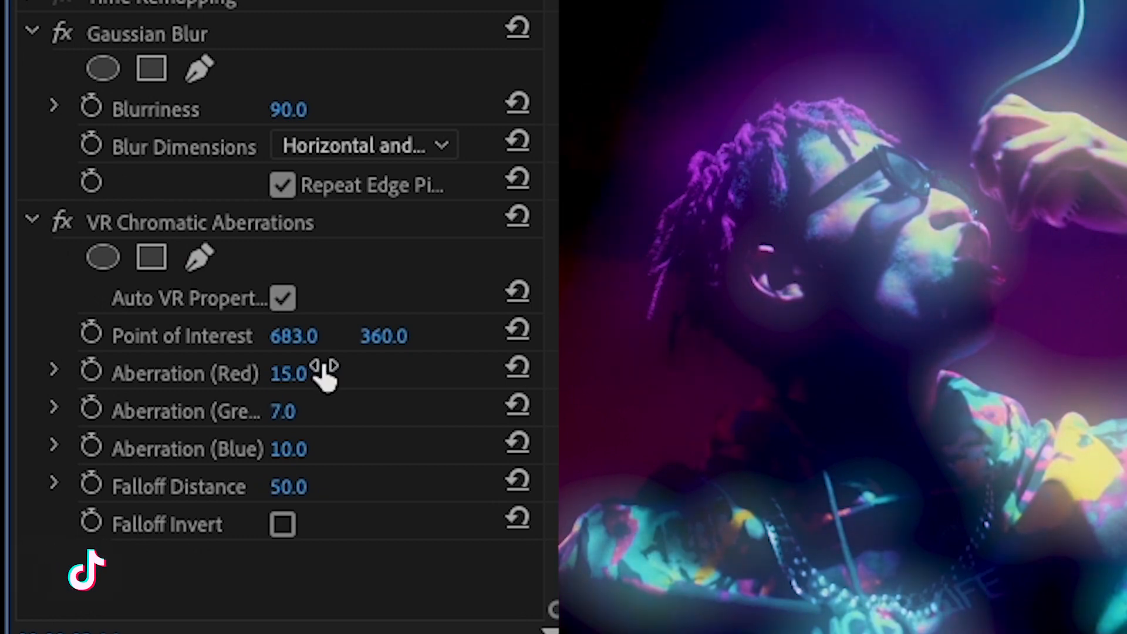
drag(302, 455, 336, 455)
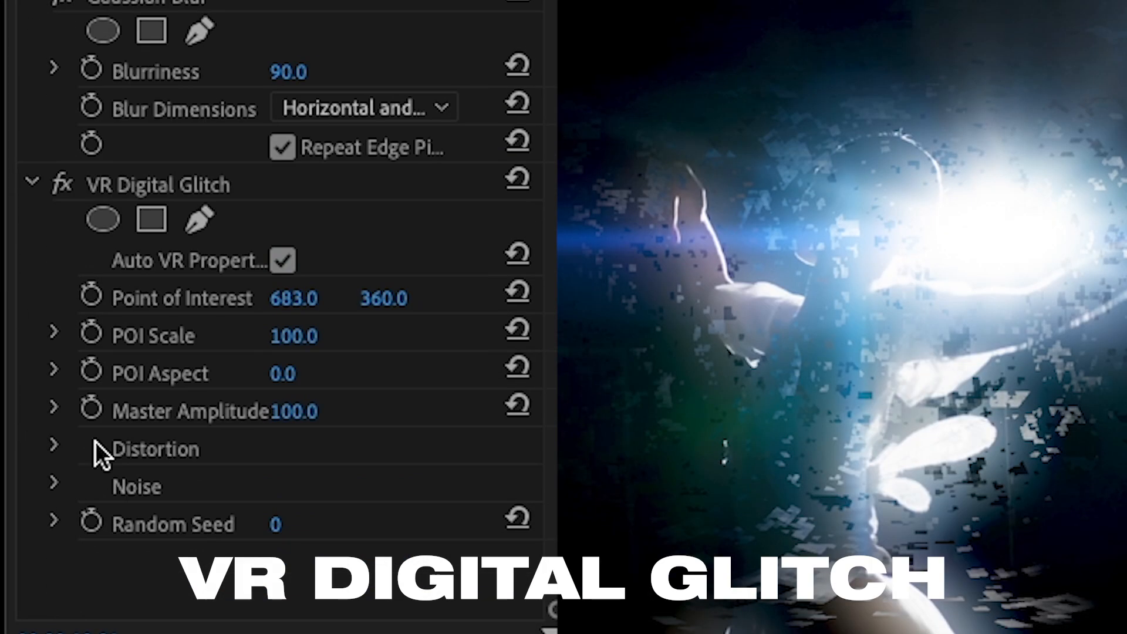
Step: Adjust the VR Digital Glitch distortion: complexity 1, rate 0, geometry distortion 0 and color distortion 100
click(53, 446)
scroll(235, 458, down, 2)
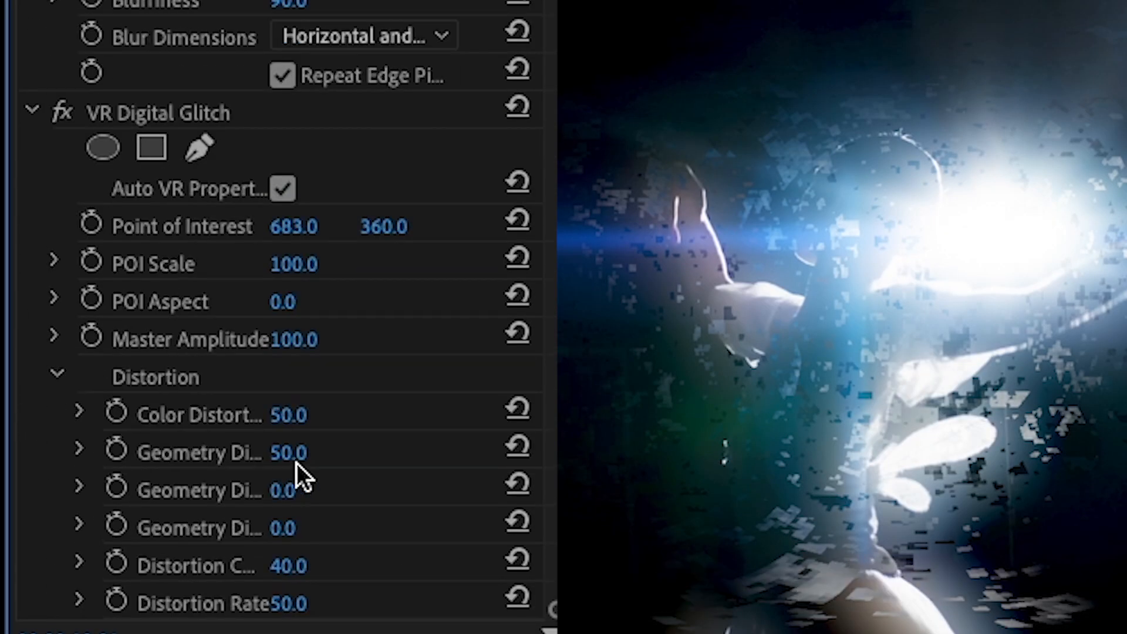
scroll(352, 475, down, 4)
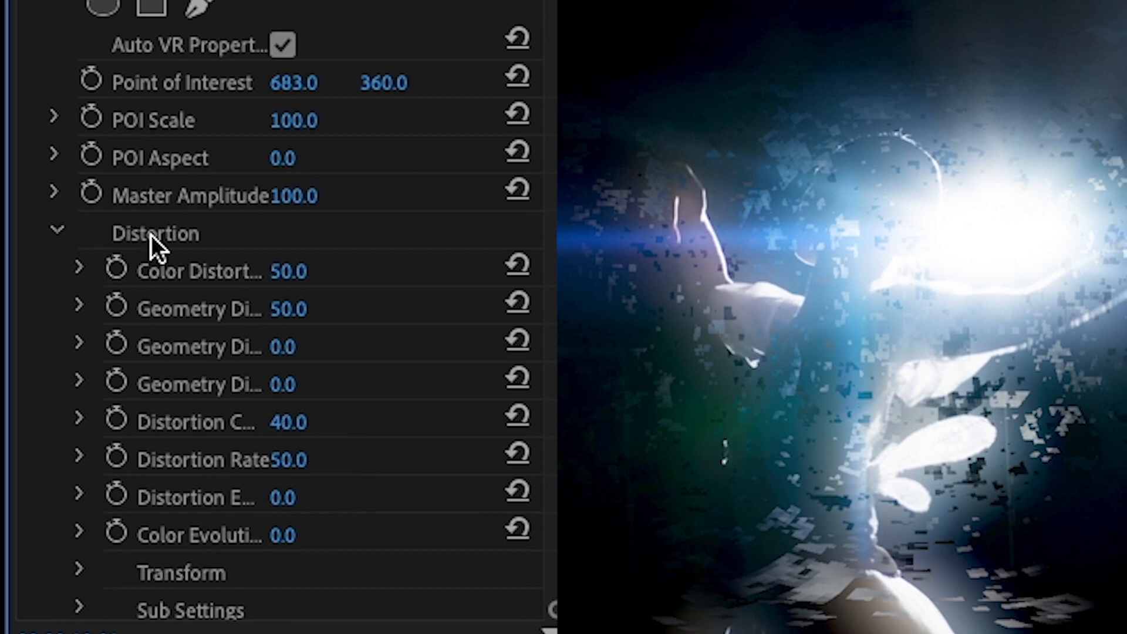
scroll(195, 245, down, 2)
drag(297, 359, 274, 360)
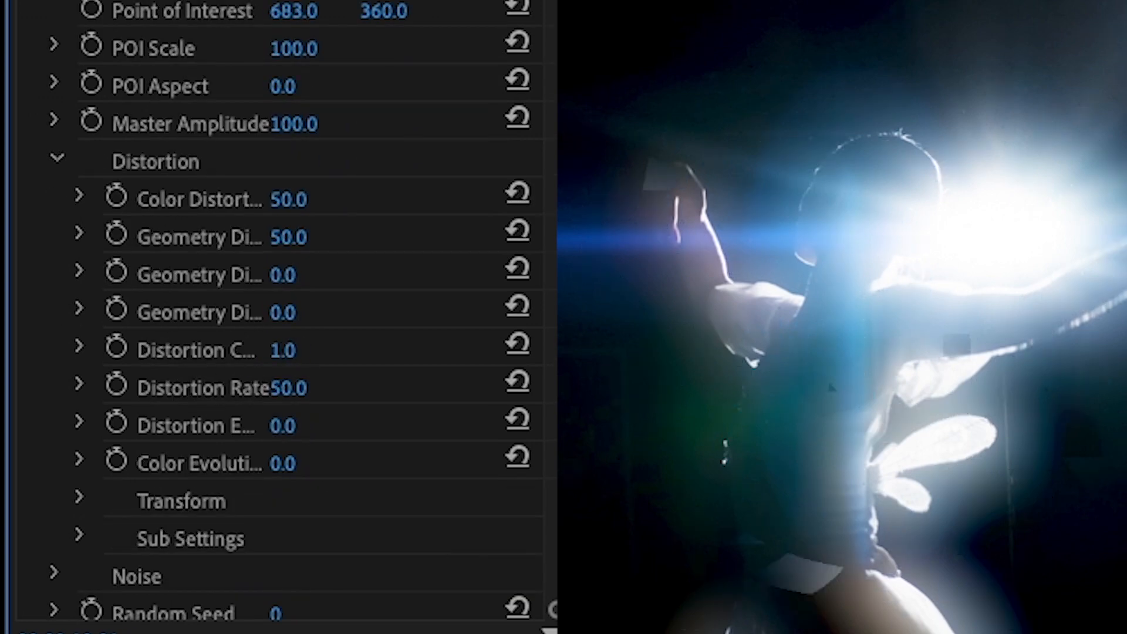
drag(322, 394, 287, 394)
drag(294, 238, 258, 238)
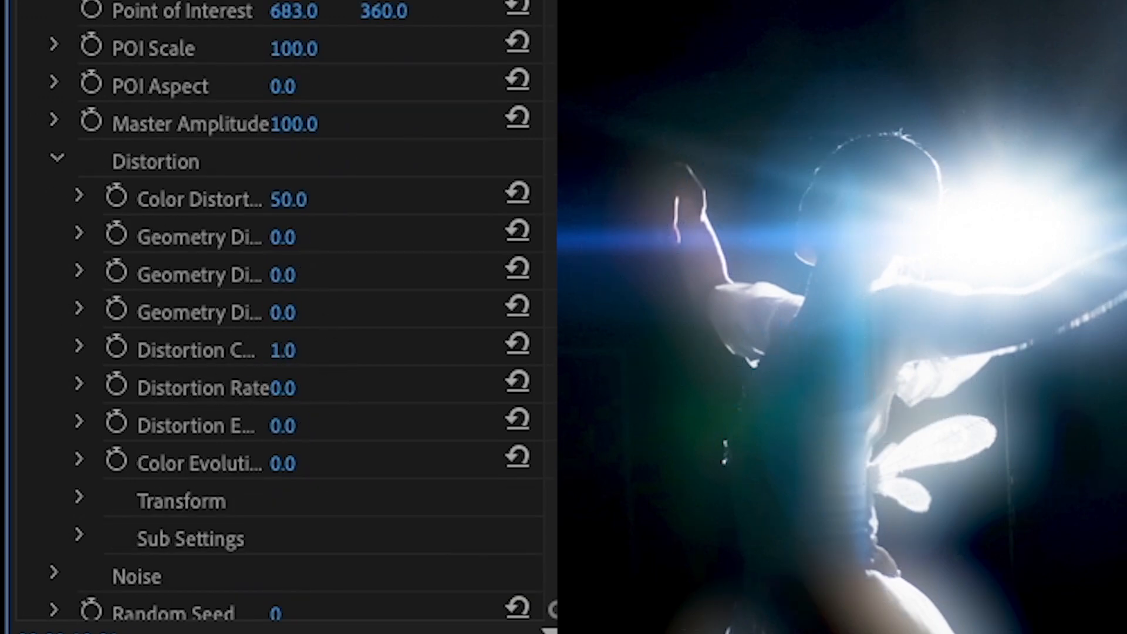
drag(350, 211, 385, 211)
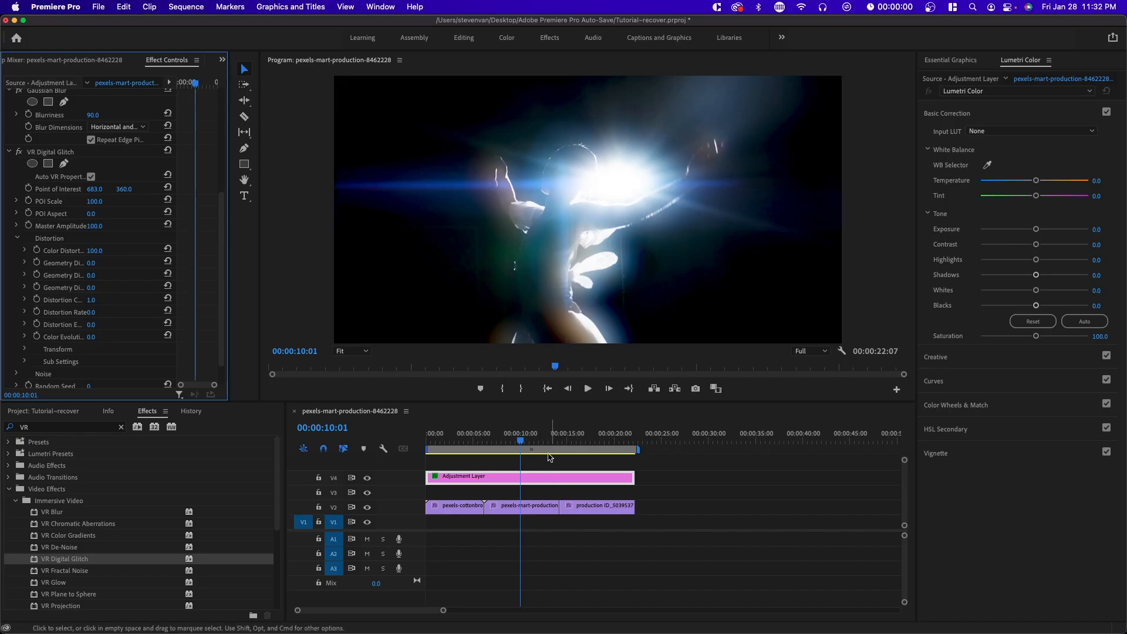
Step: Duplicate the VR Digital Glitch effect on the adjustment layer to strengthen the color split
click(547, 461)
click(524, 509)
click(522, 479)
click(491, 449)
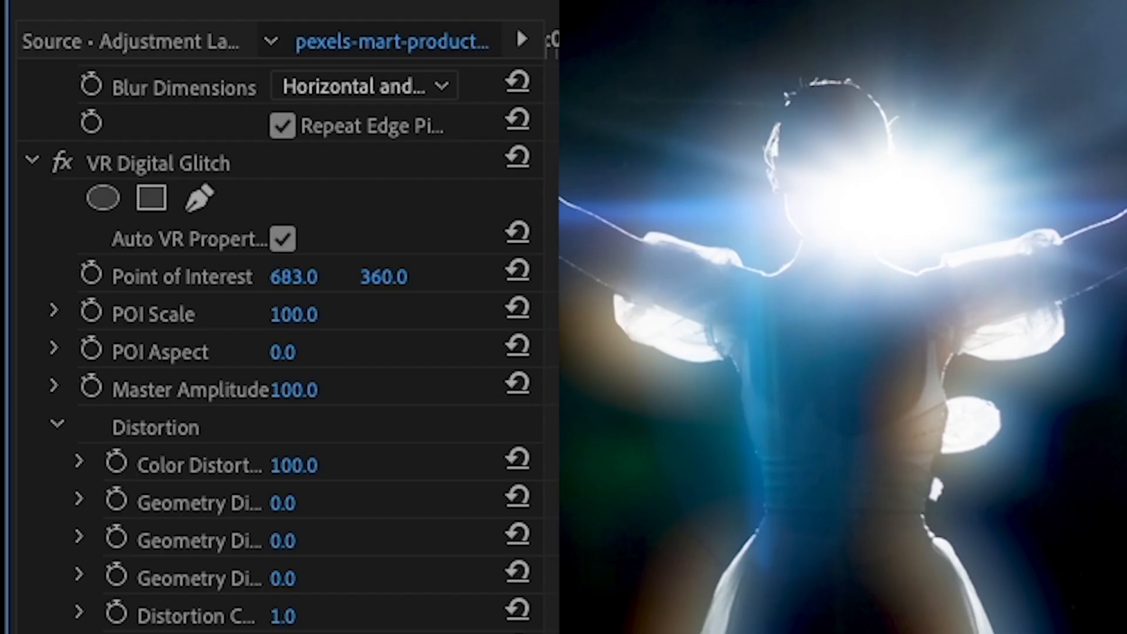
click(192, 161)
key(super+c)
key(super+v)
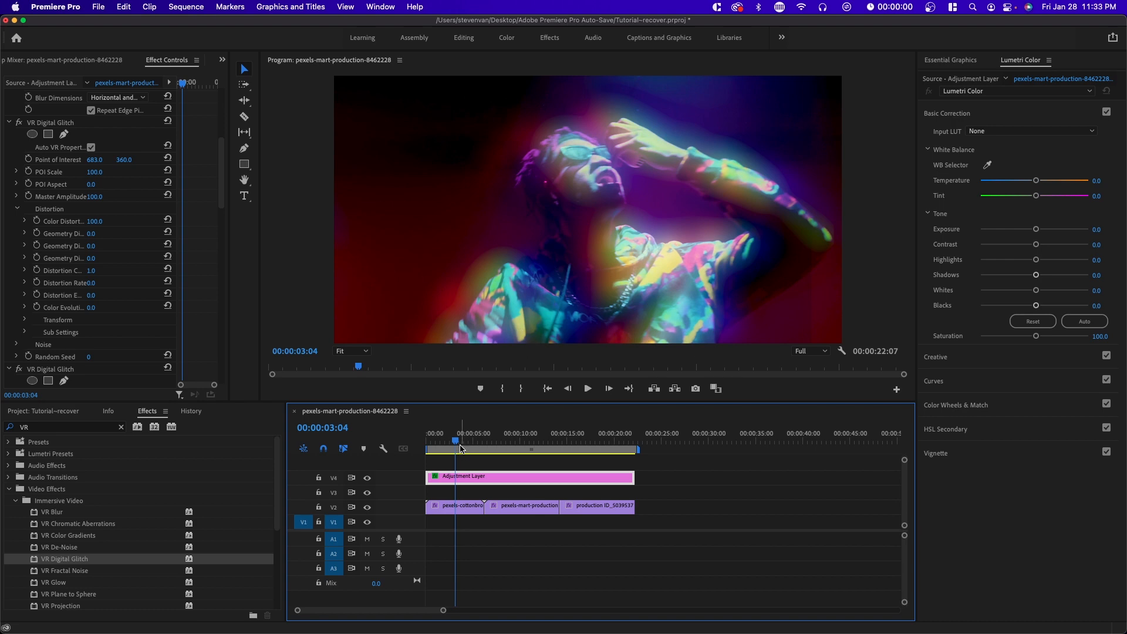
Step: Apply the Transform effect to the adjustment layer and set its scale to 115 to hide the shifted edges
drag(461, 449, 578, 440)
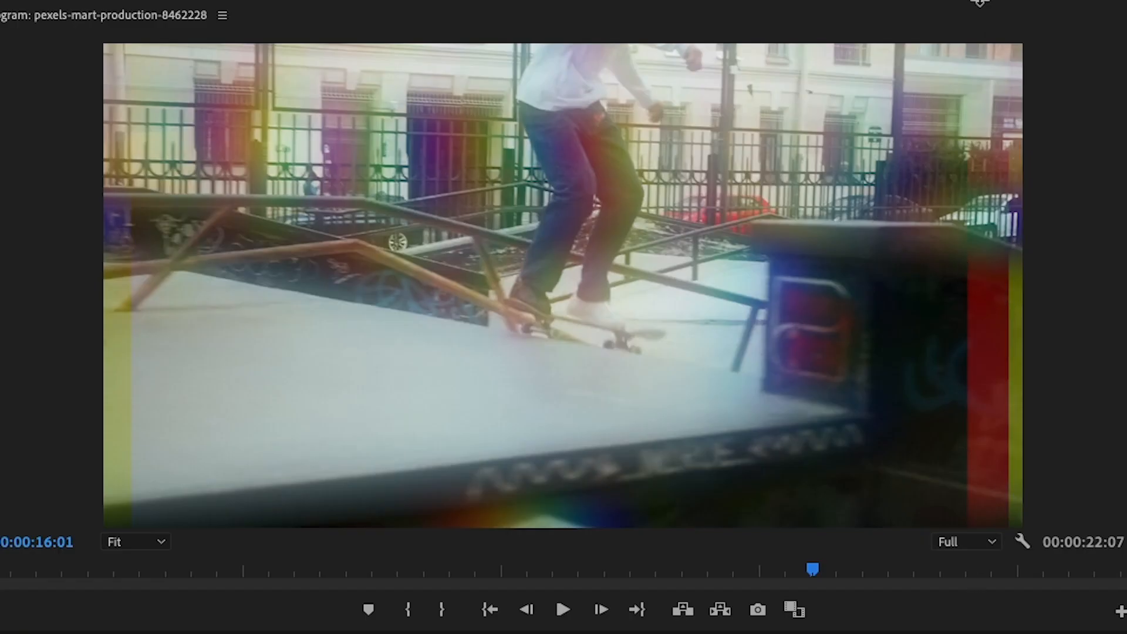
text(sform)
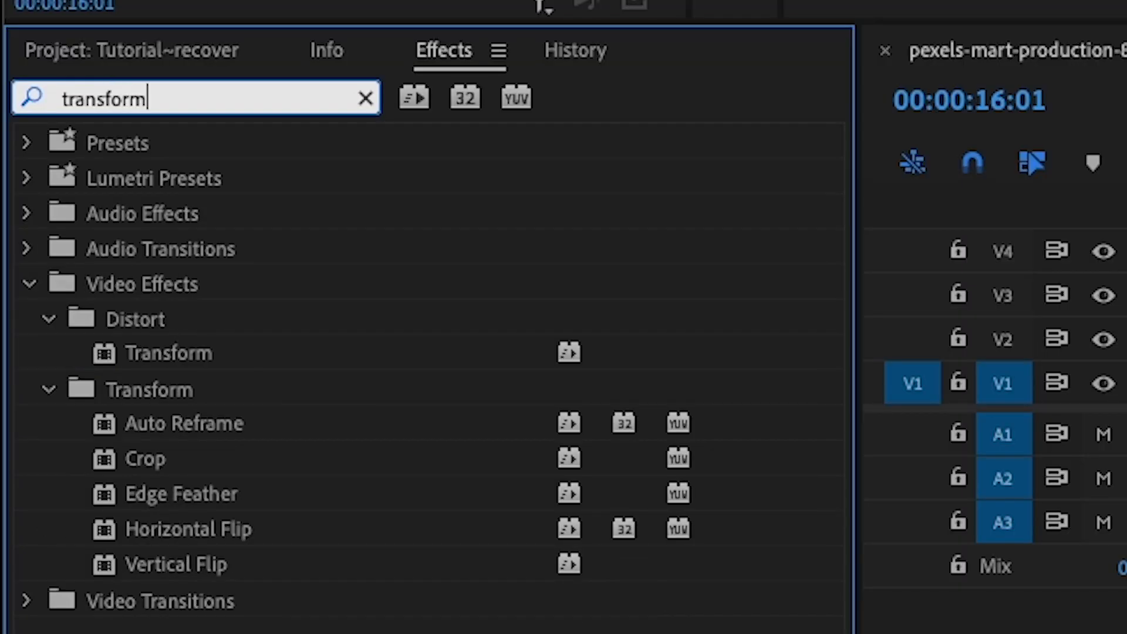
drag(168, 353, 470, 478)
mouse_move(293, 286)
mouse_down()
mouse_move(254, 286)
mouse_move(318, 286)
mouse_move(288, 287)
mouse_move(300, 287)
mouse_up()
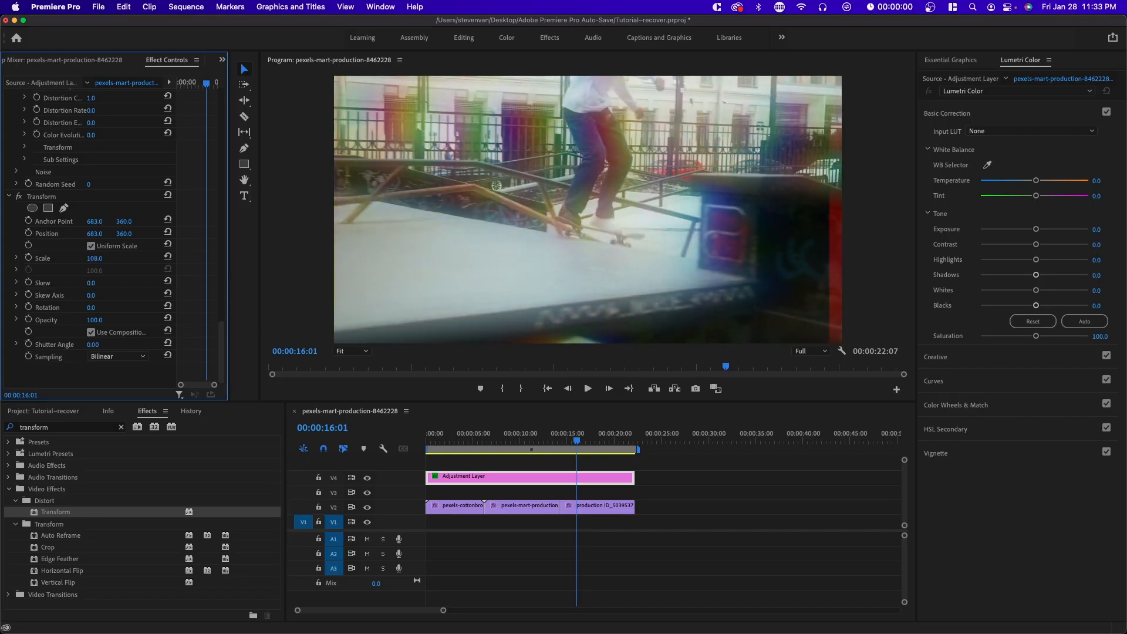
drag(100, 258, 101, 258)
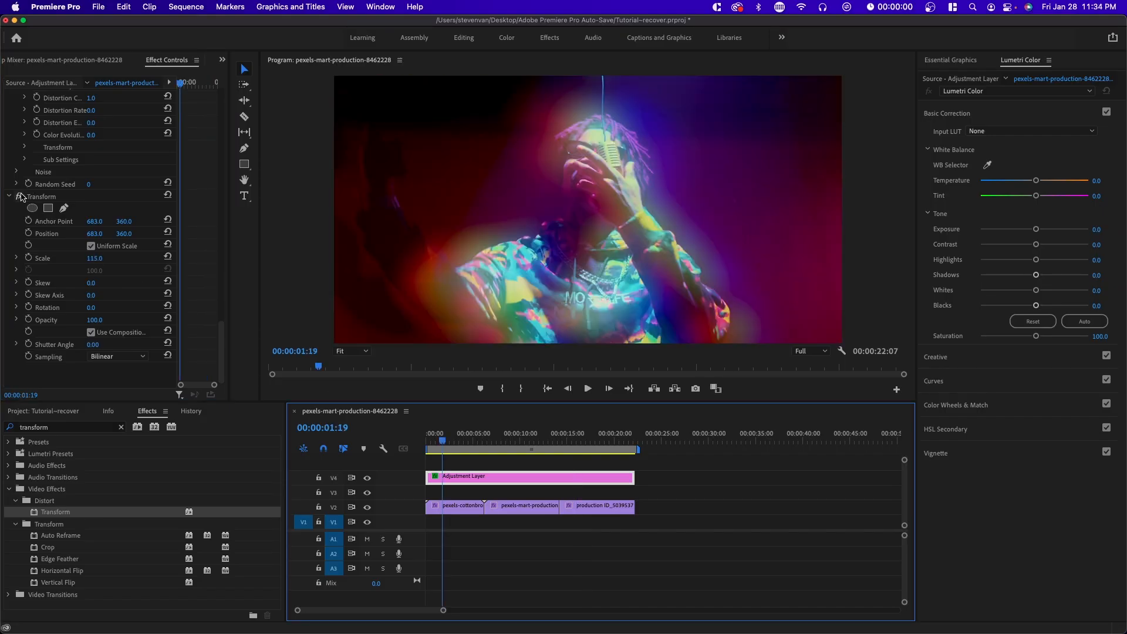
Step: Compare the picture with the Transform effect disabled and enabled
click(19, 197)
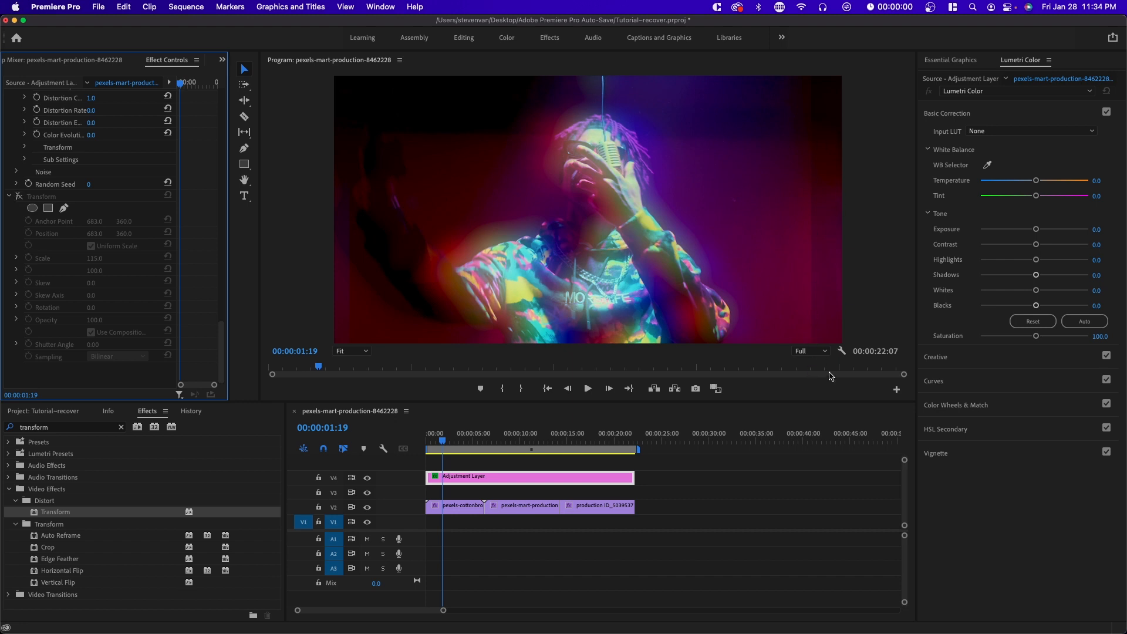
click(20, 197)
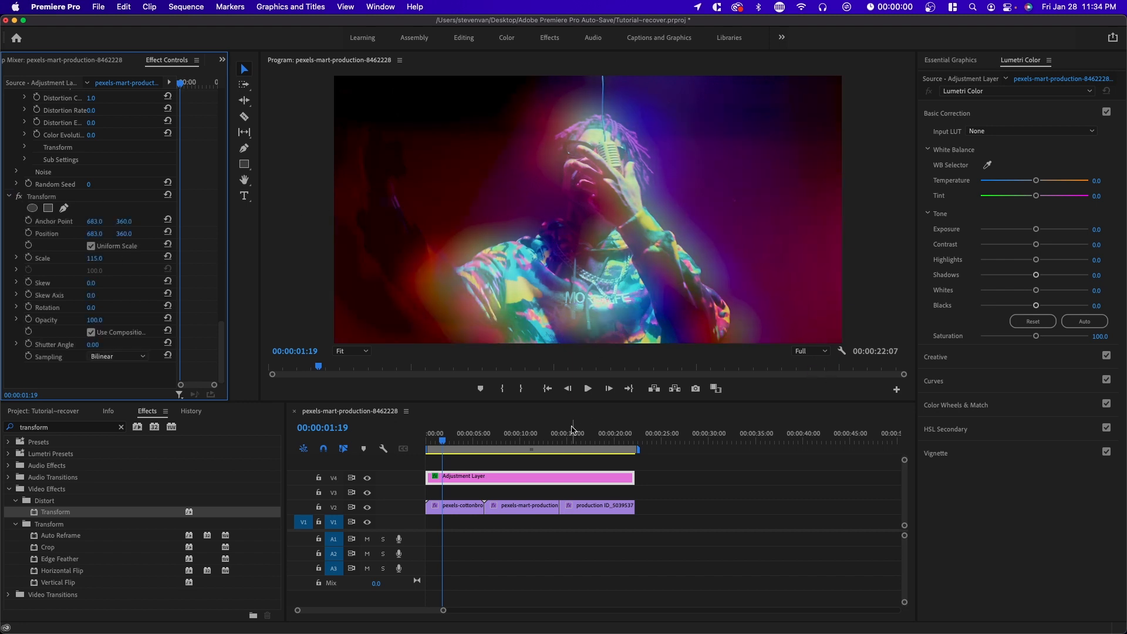
click(19, 197)
click(19, 197)
Step: Try the Gaussian Blur on the adjustment layer with its blur dimensions set to Horizontal
scroll(81, 397, down, 2)
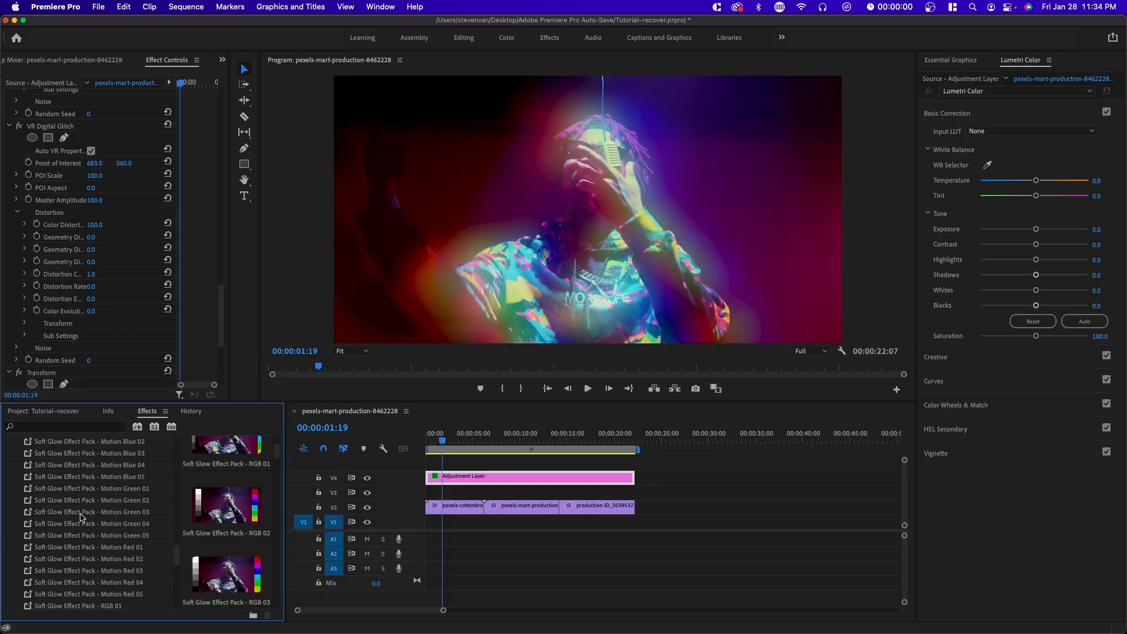
scroll(123, 176, up, 5)
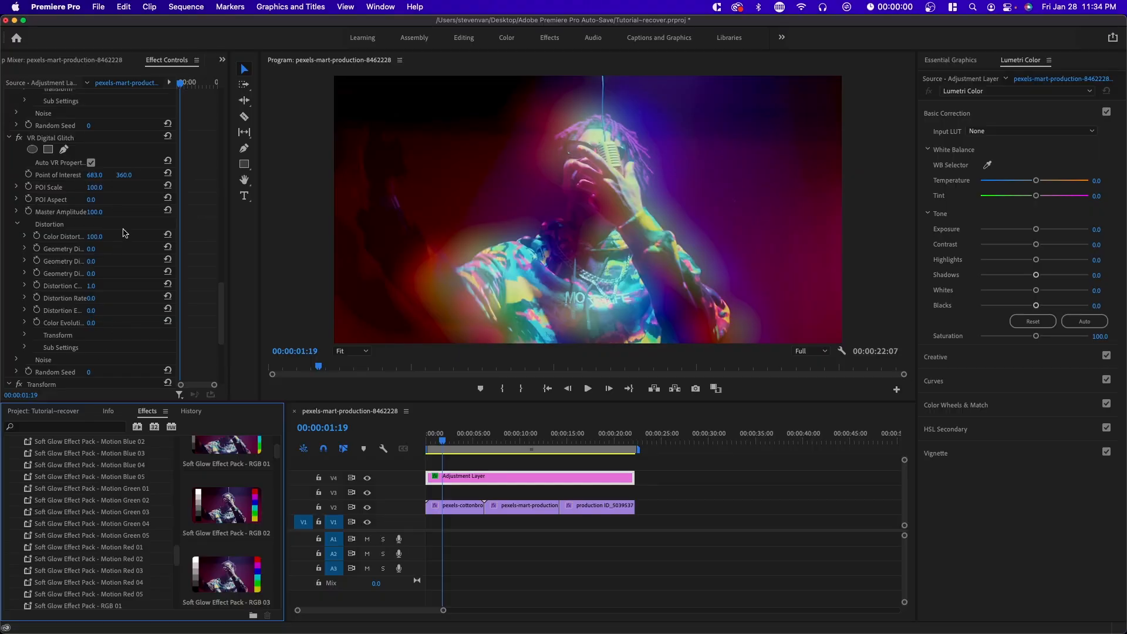
scroll(123, 232, up, 10)
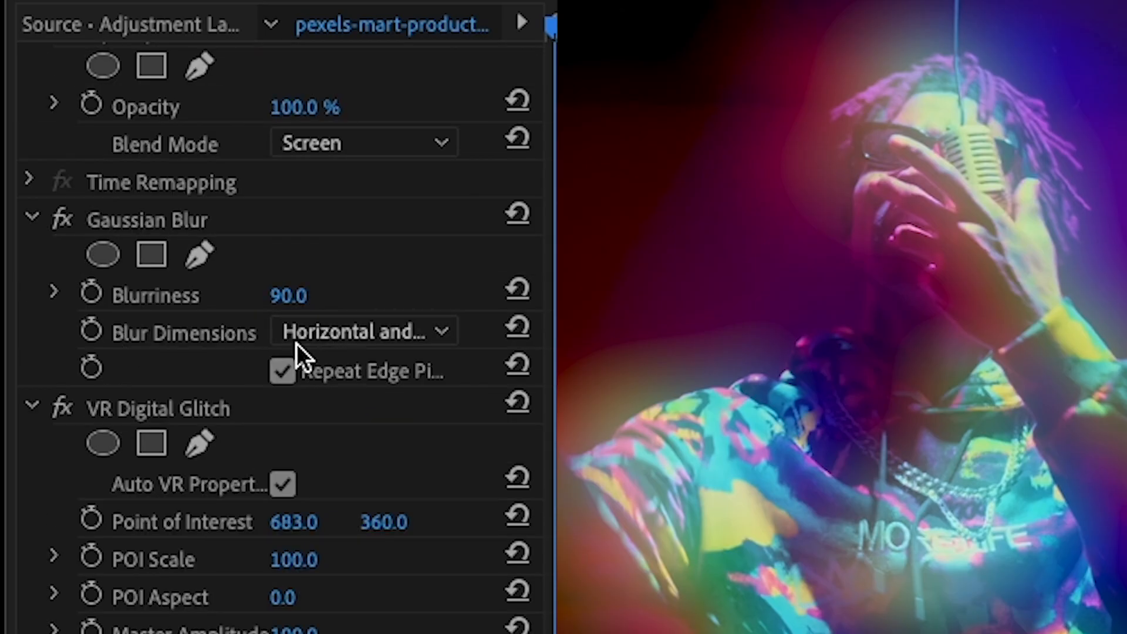
click(297, 340)
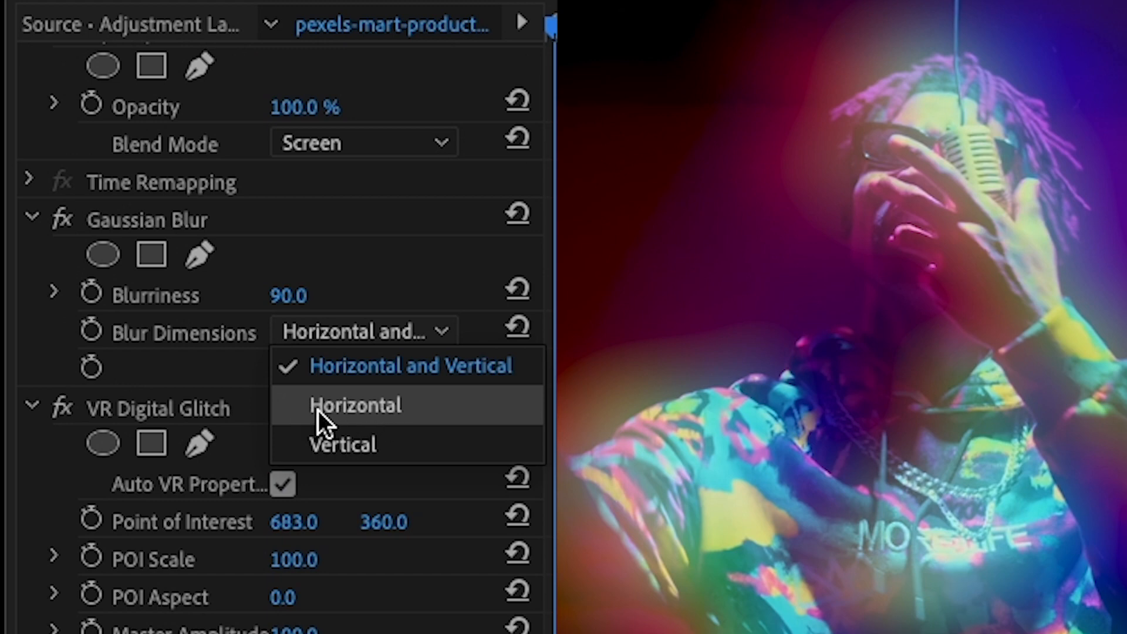
click(405, 414)
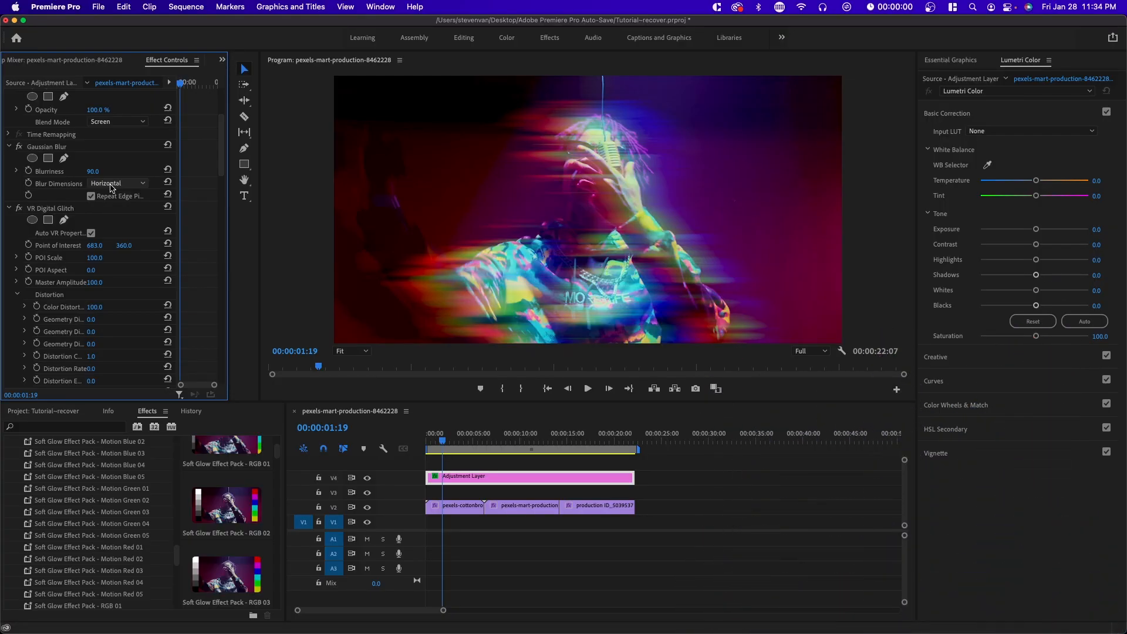
Step: Try Vertical blur dimensions for the Gaussian Blur and preview the streaks up to 00:00:04:01
click(110, 184)
click(108, 209)
click(451, 441)
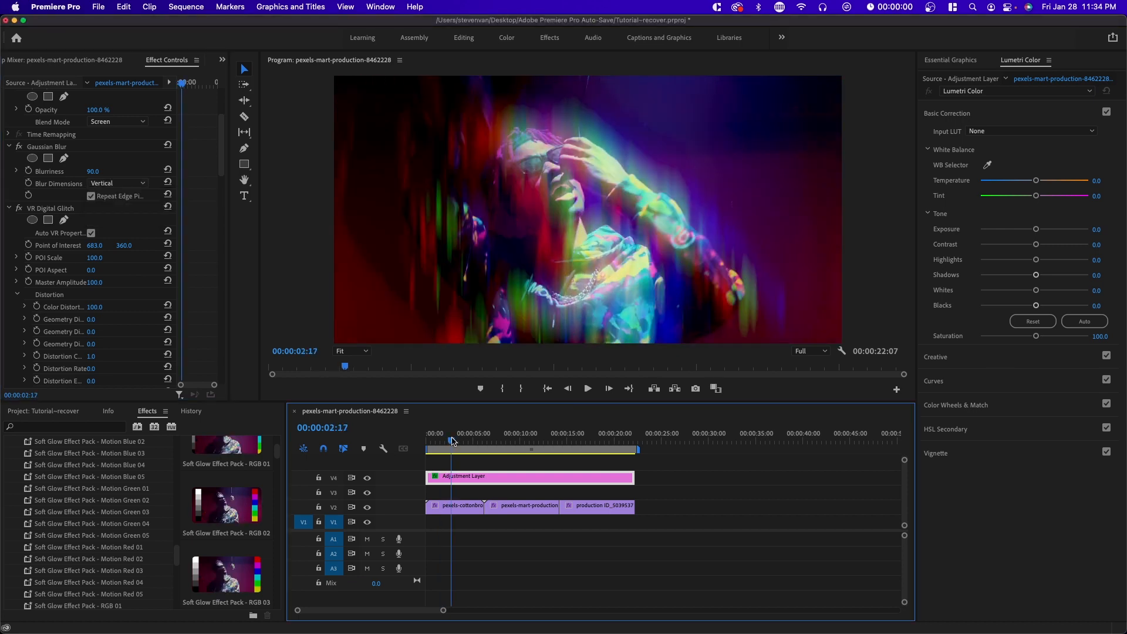
mouse_move(452, 441)
mouse_down()
mouse_move(561, 441)
mouse_move(463, 441)
mouse_up()
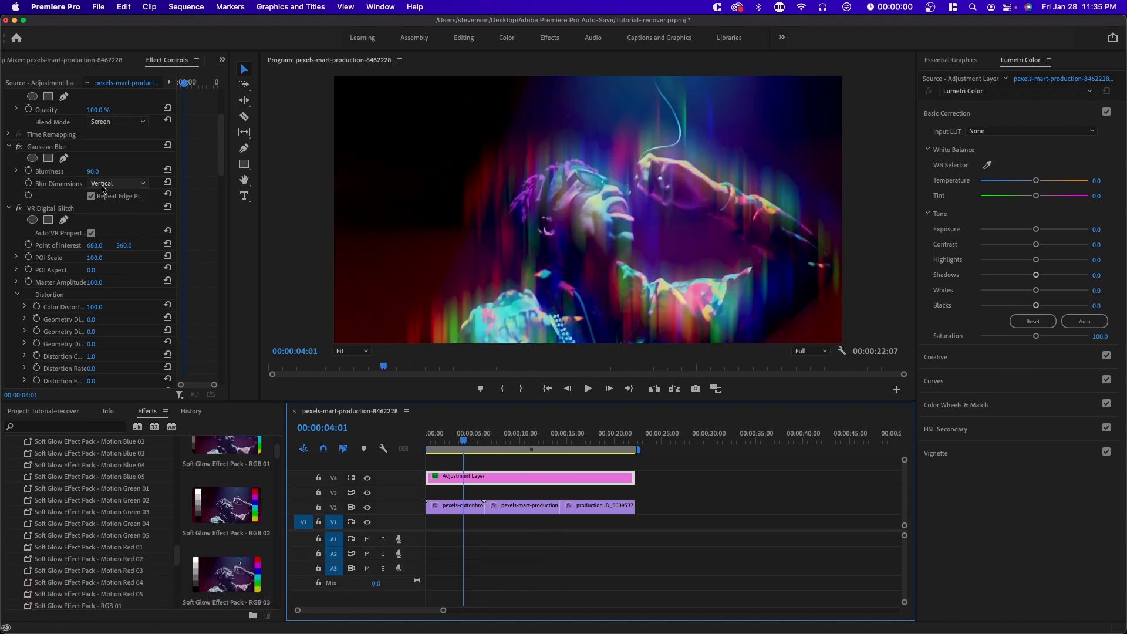
Step: Delete the Gaussian Blur effect from the adjustment layer
click(102, 187)
click(57, 148)
key(Delete)
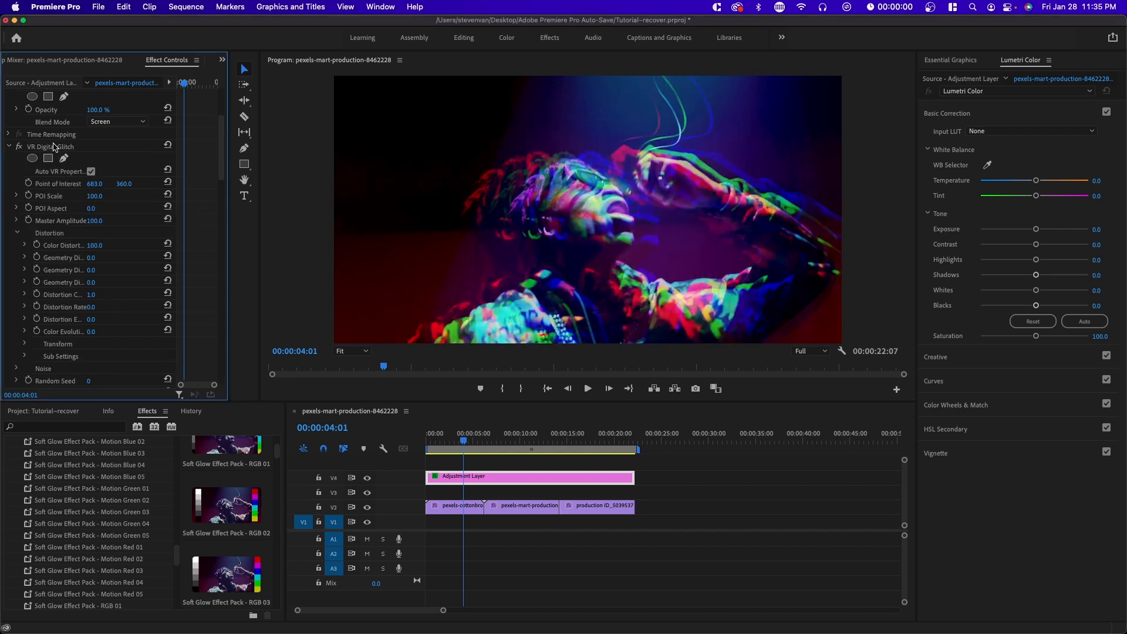
Step: Apply Directional Blur to the adjustment layer and move it above the VR Digital Glitch effects
click(77, 427)
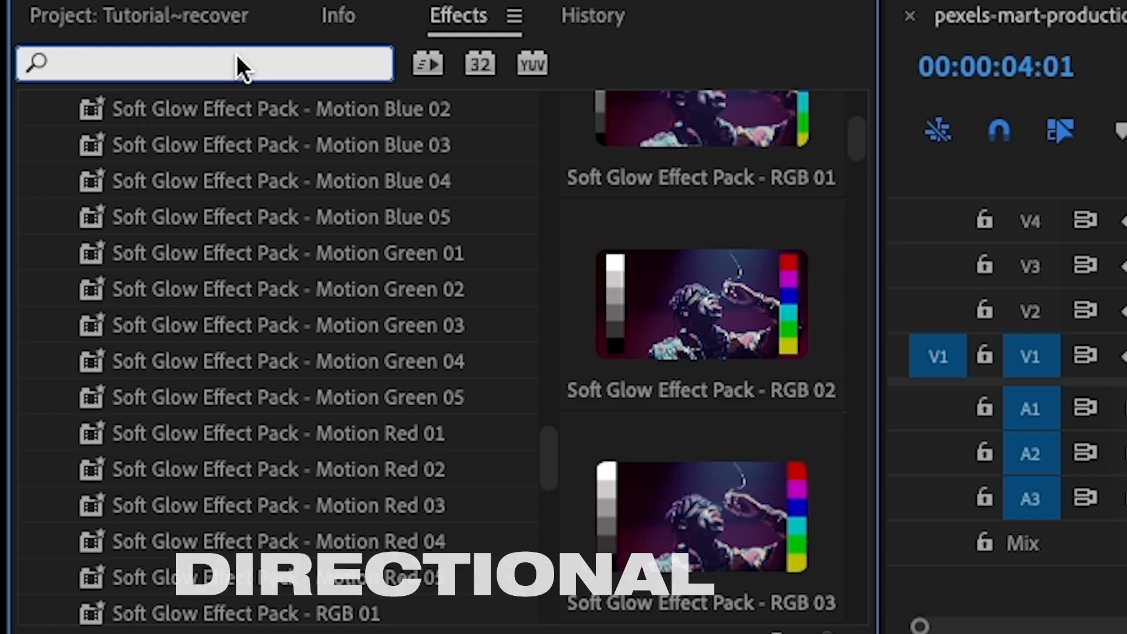
text(direc)
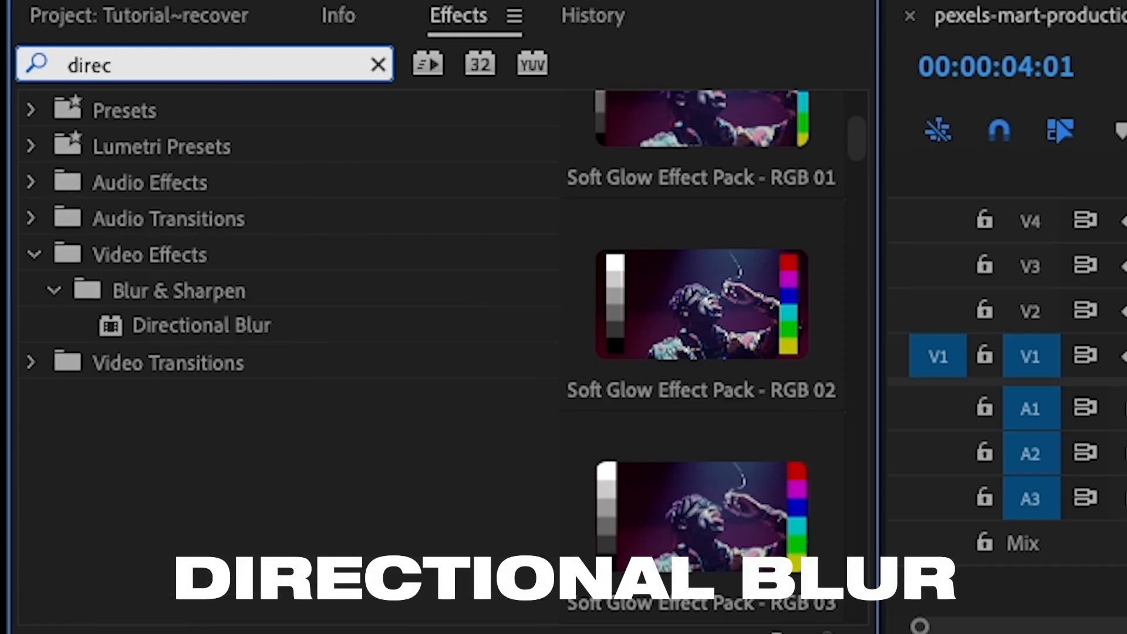
drag(221, 322, 531, 490)
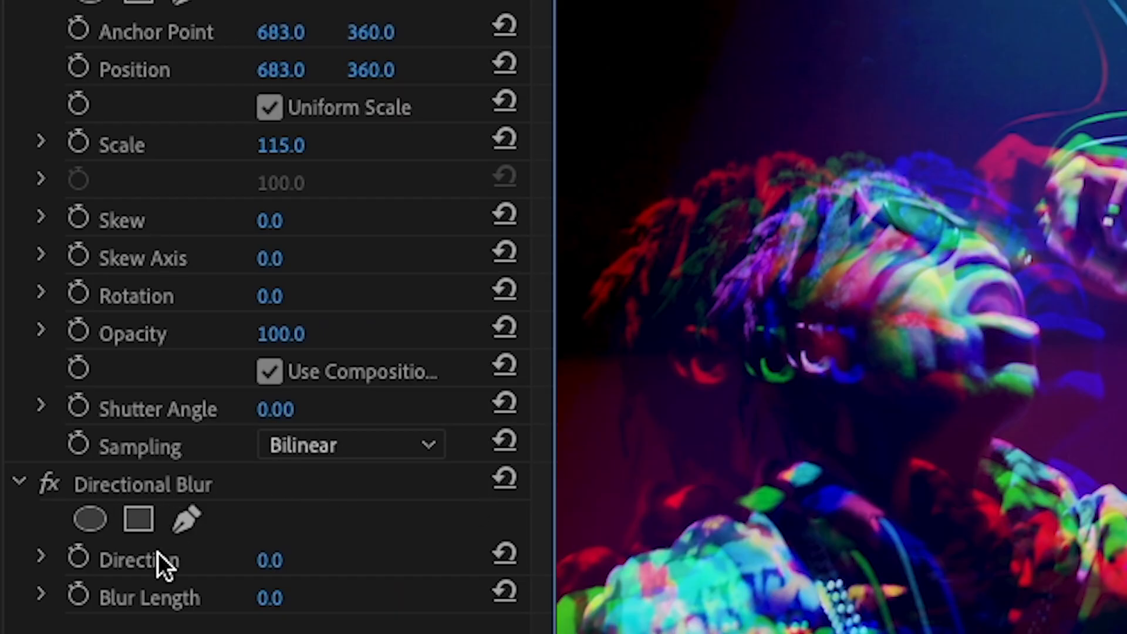
drag(193, 485, 209, 297)
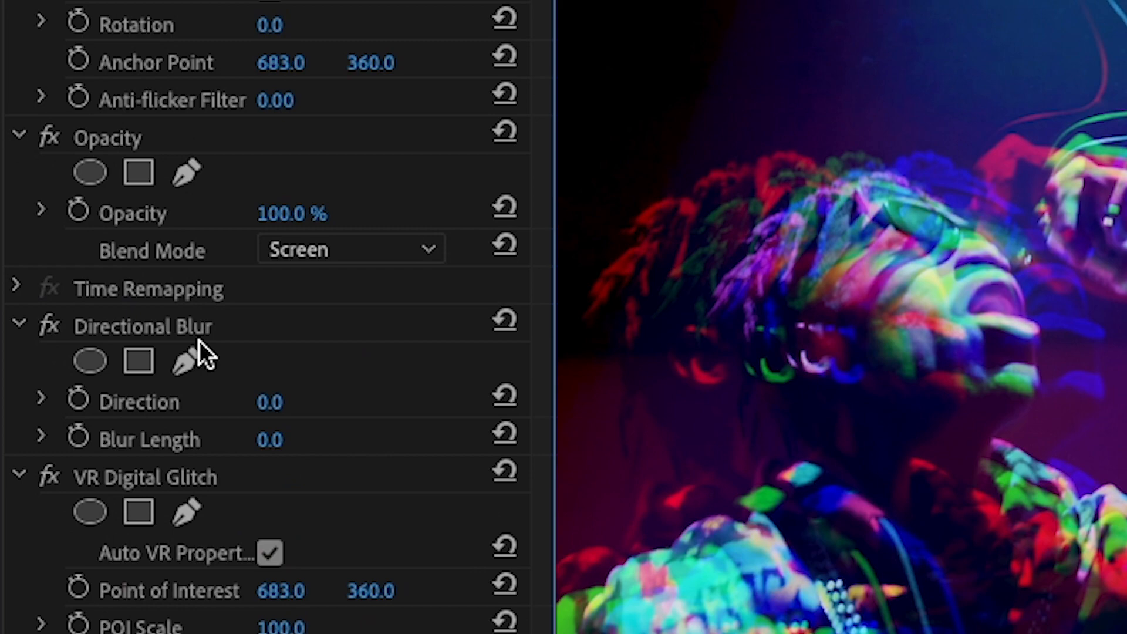
Step: Set the Directional Blur's direction to 45 degrees and its blur length to 19
click(284, 402)
text(45)
key(Return)
drag(290, 439, 316, 409)
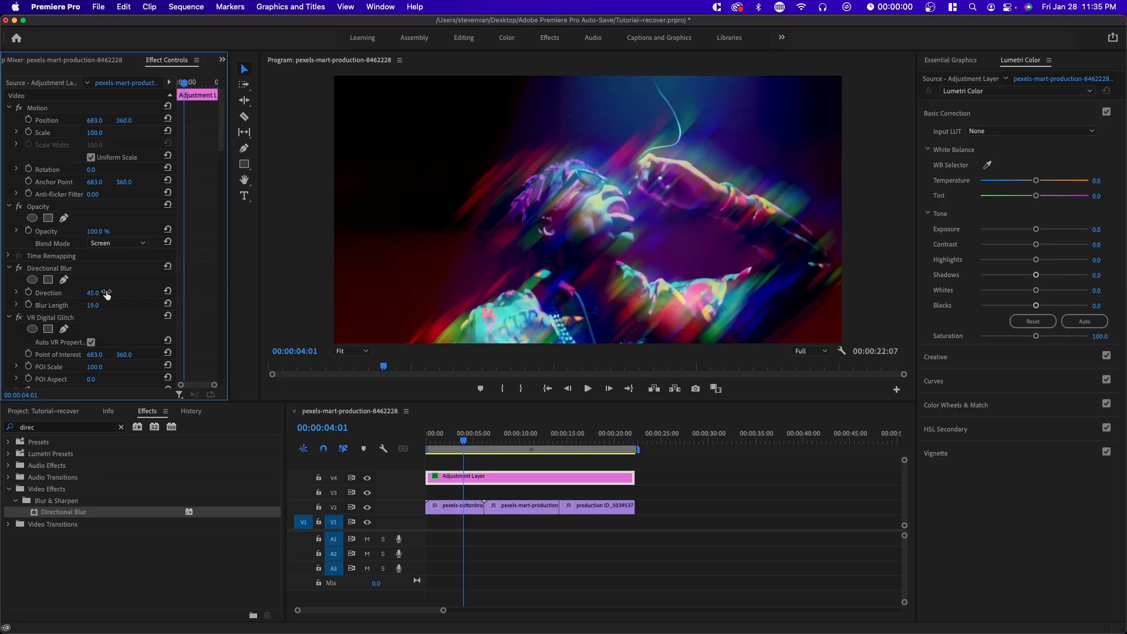
Step: Try other Directional Blur angles and enter a negative direction to slant the streaks the opposite way
drag(106, 295, 18, 295)
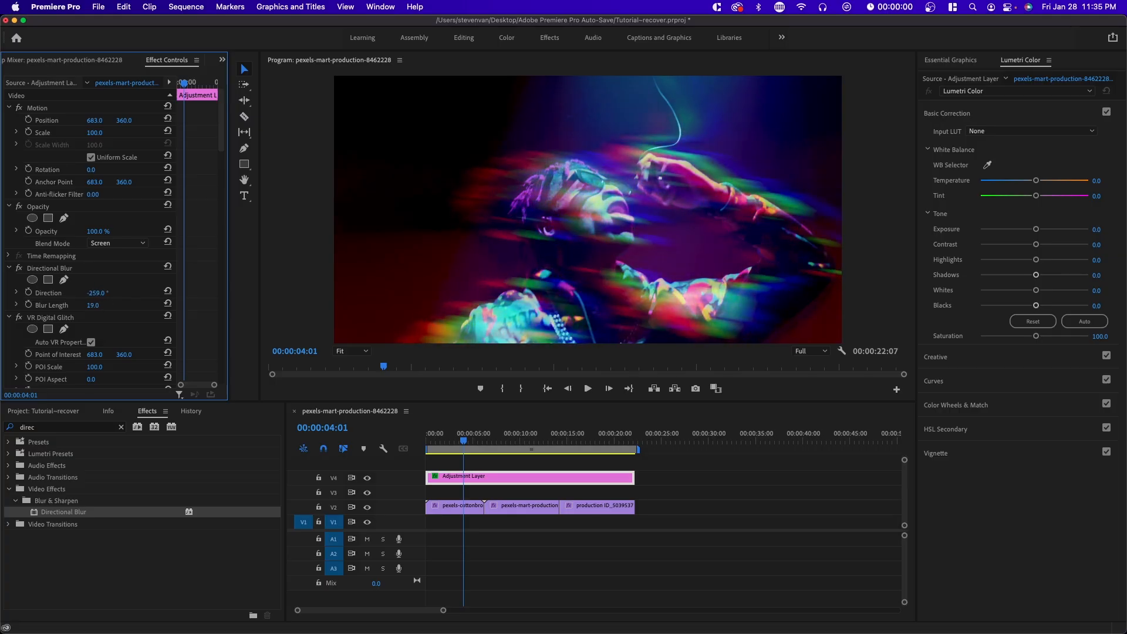
key(super+z)
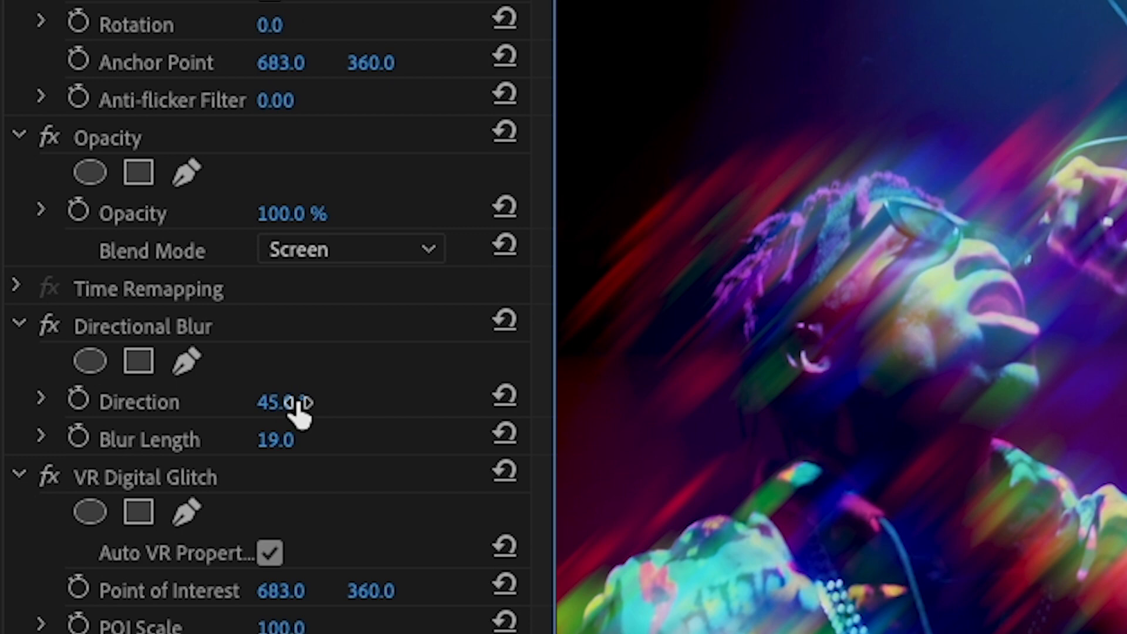
click(296, 404)
text(-)
key(Return)
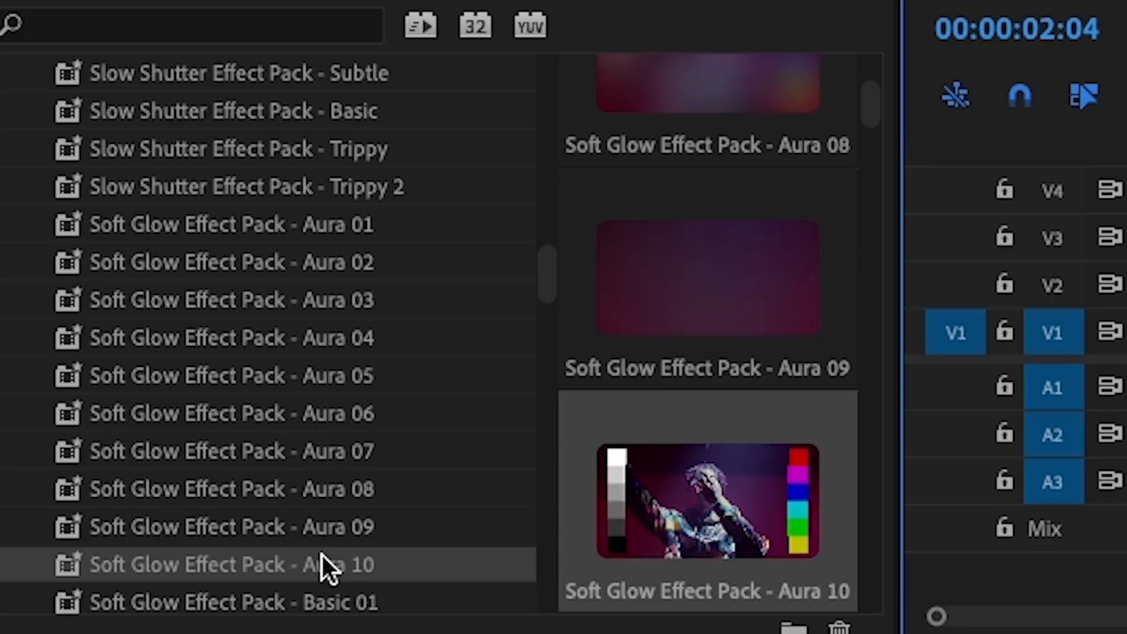
Step: Apply the Soft Glow Effect Pack - Aura 10 preset to the adjustment layer over the clips
drag(322, 565, 359, 565)
drag(461, 488, 463, 480)
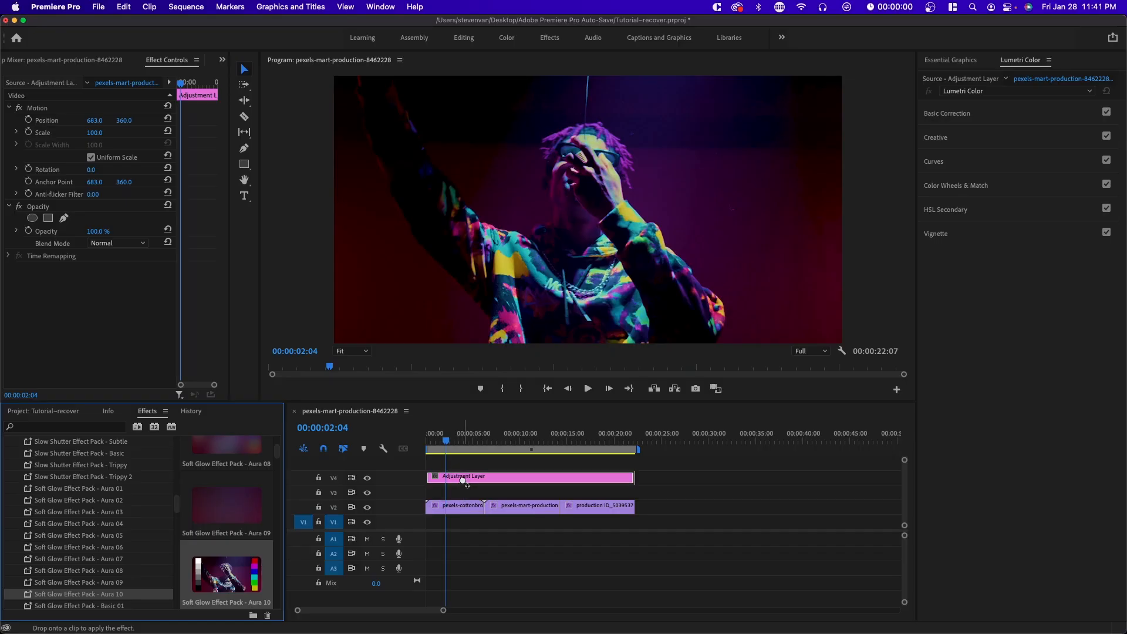
click(464, 481)
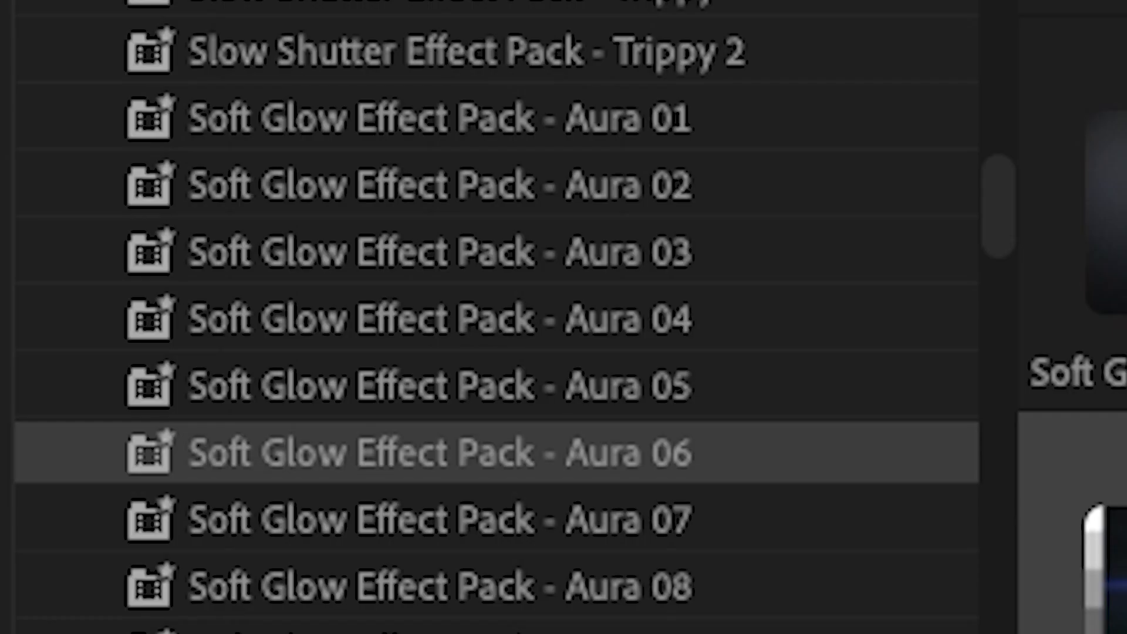
Step: Apply Gaussian Blur with blurriness 78 to the plain adjustment layer and set its blend mode to Screen
click(65, 427)
text(gaus)
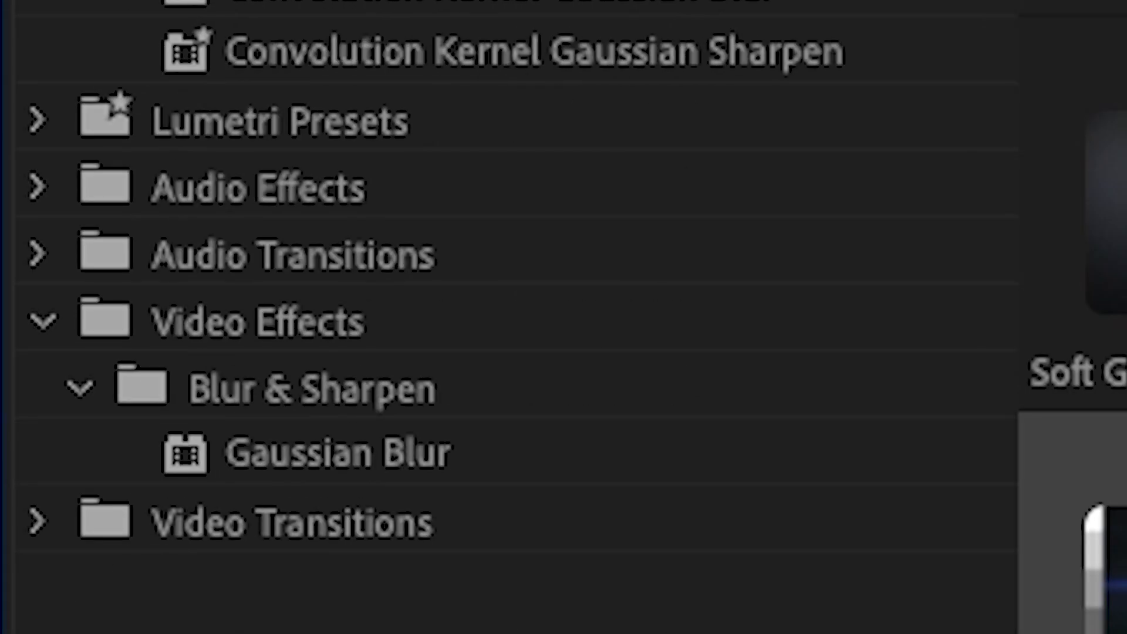
click(389, 452)
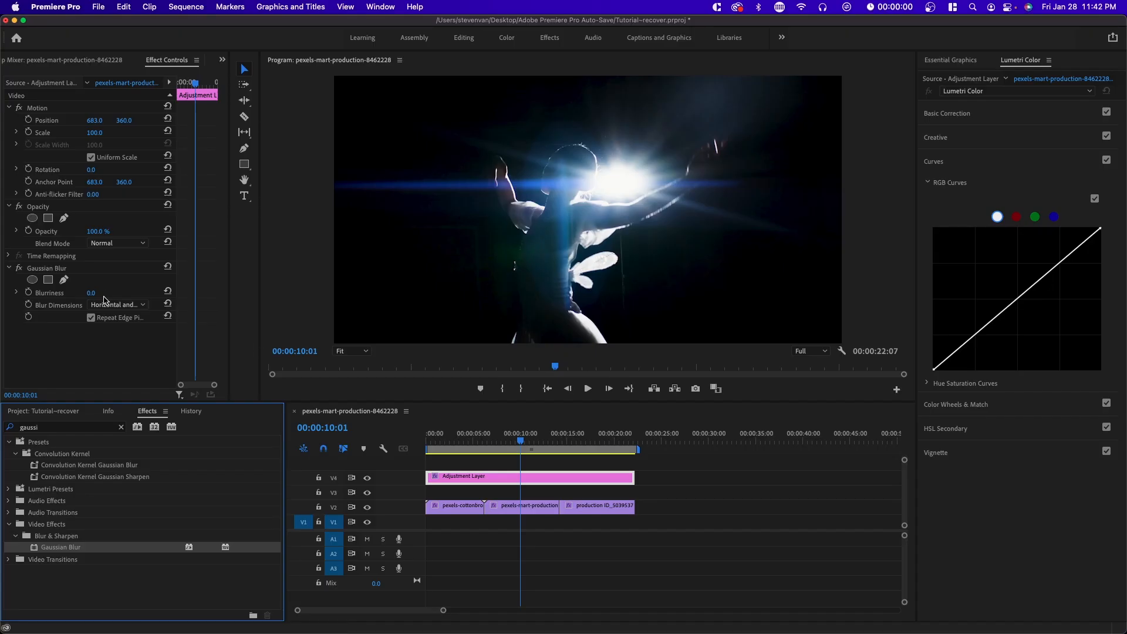
drag(93, 293, 122, 293)
click(102, 245)
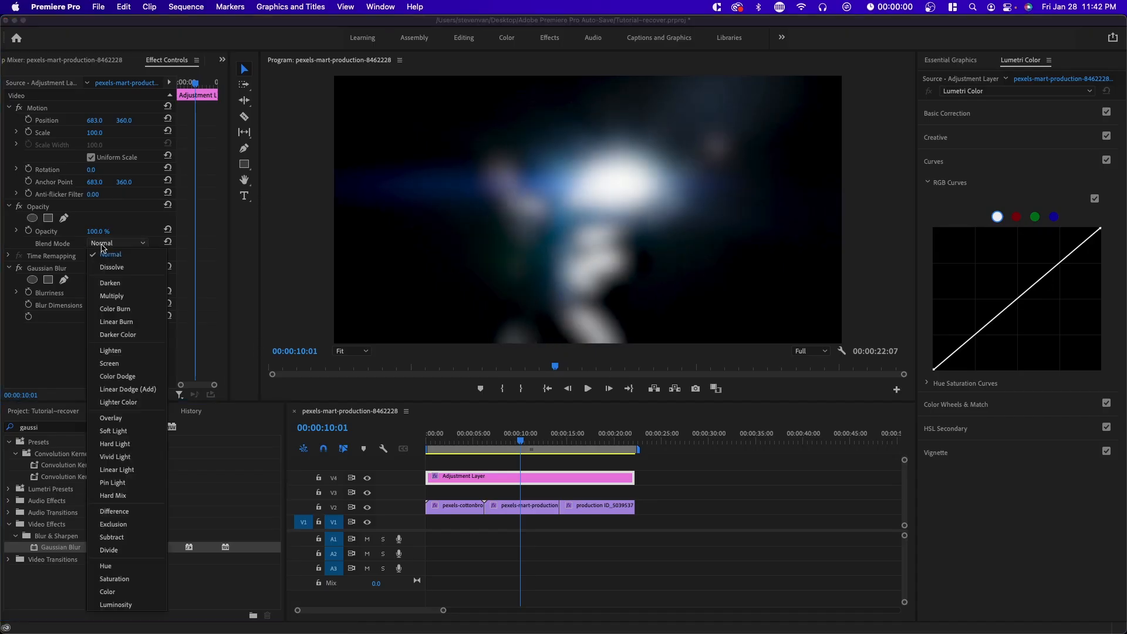
click(115, 364)
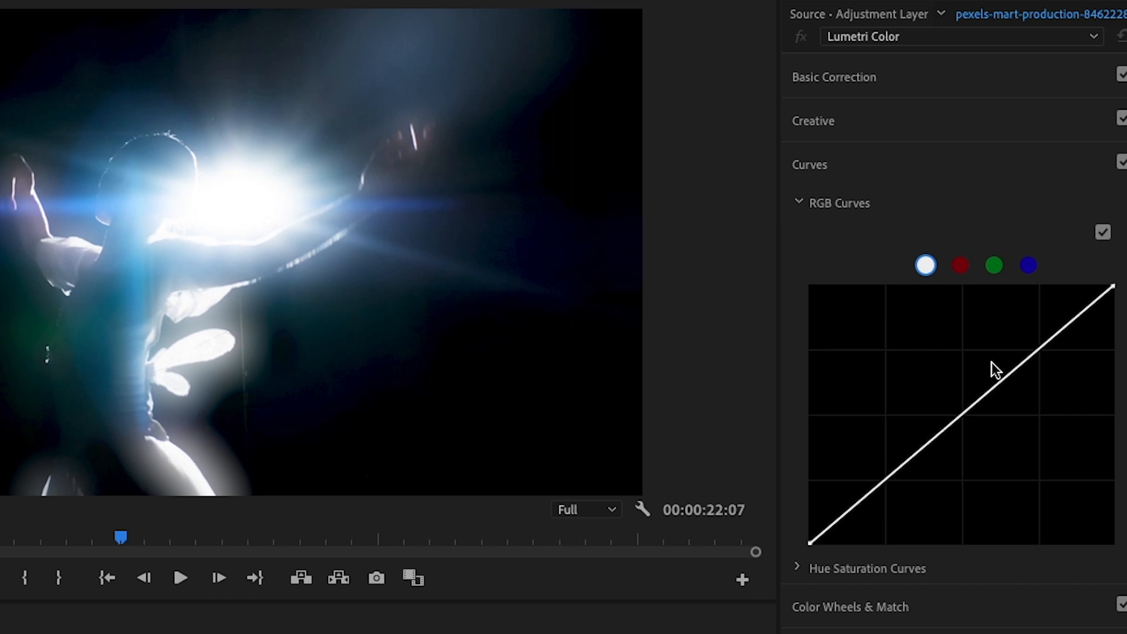
Step: Add shadow, midtone and highlight points to the adjustment layer's RGB curve and test raising and lowering the midtone point
click(857, 504)
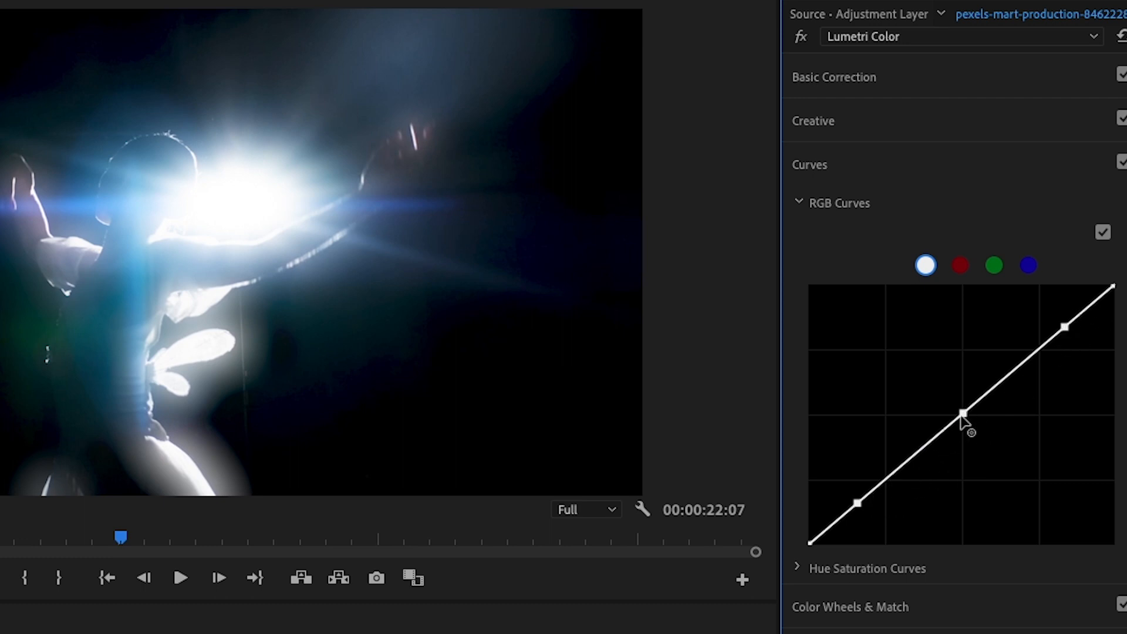
mouse_move(963, 413)
mouse_down()
mouse_move(964, 479)
mouse_move(936, 361)
mouse_move(957, 392)
mouse_up()
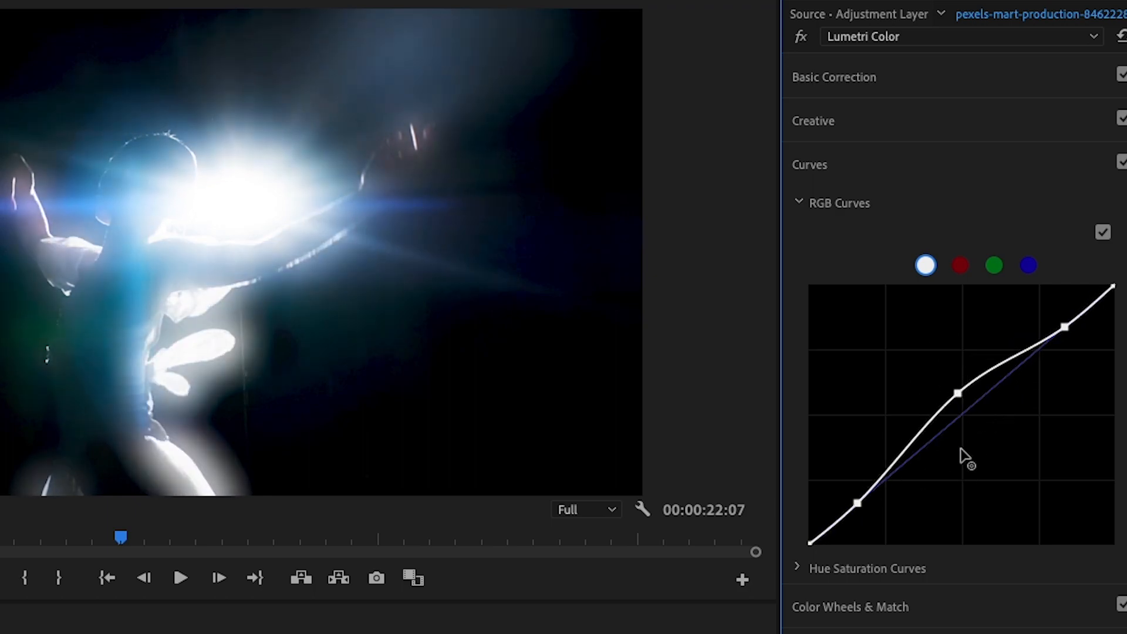
drag(961, 450, 963, 463)
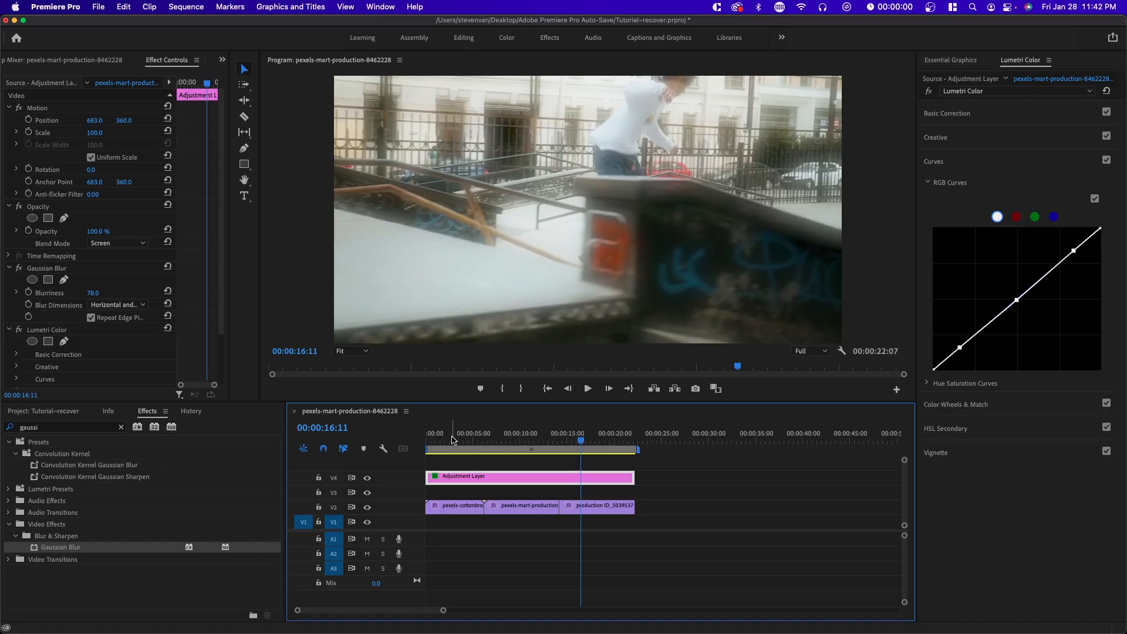
Step: At 00:00:02:17, strengthen the glow by raising the RGB curve's midtone point and slightly lowering its shadow and highlight points
click(452, 439)
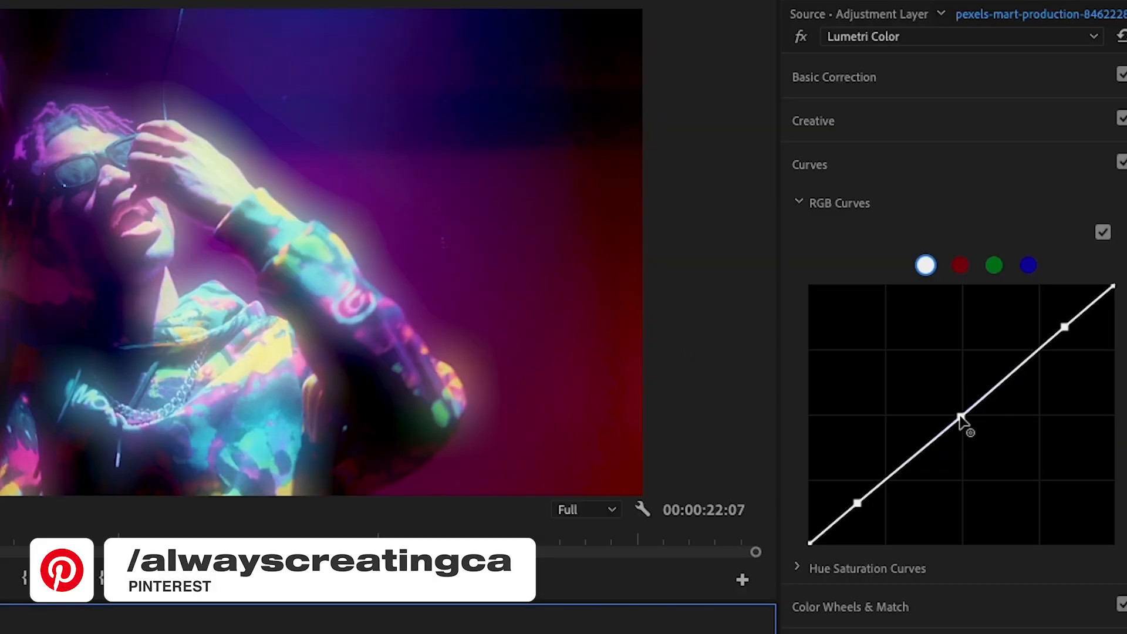
drag(1016, 300, 994, 246)
drag(920, 319, 938, 401)
mouse_move(857, 505)
mouse_down()
mouse_move(873, 526)
mouse_move(855, 505)
mouse_up()
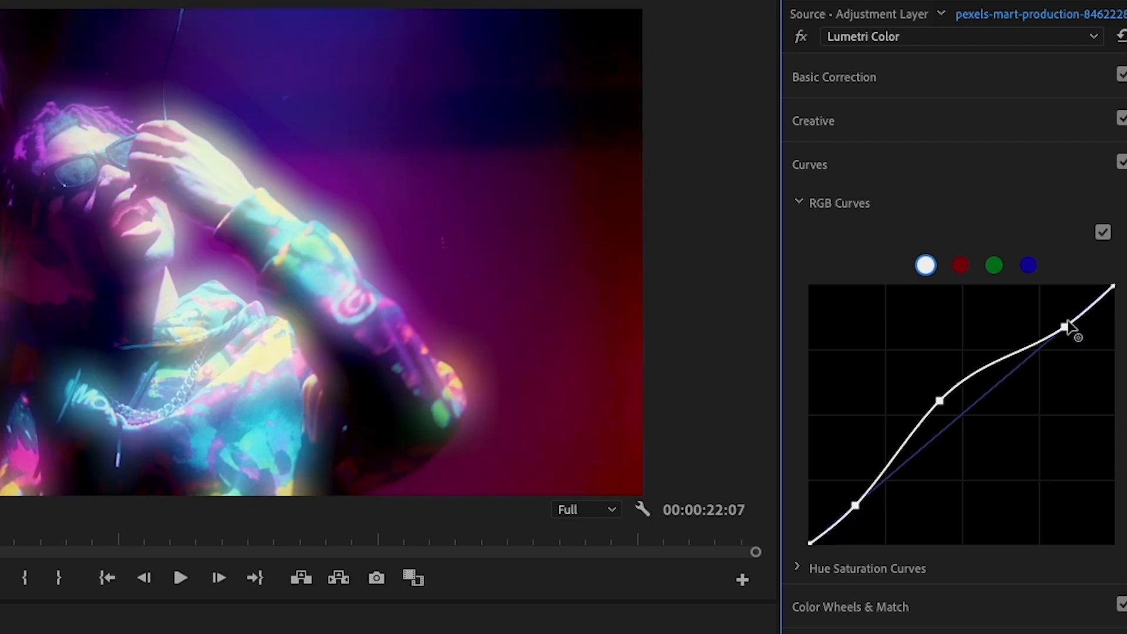
mouse_move(1065, 326)
mouse_down()
mouse_move(1055, 292)
mouse_move(1107, 491)
mouse_move(1067, 282)
mouse_move(1070, 325)
mouse_up()
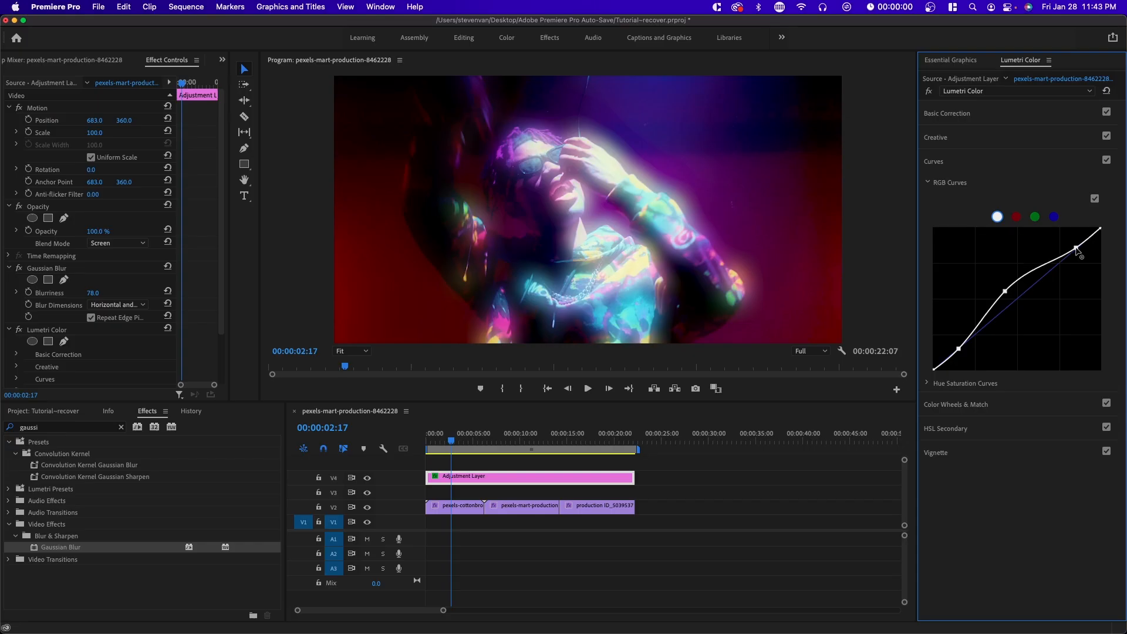
mouse_move(1005, 291)
mouse_down()
mouse_move(1016, 303)
mouse_move(1011, 282)
mouse_move(1018, 302)
mouse_move(1003, 272)
mouse_up()
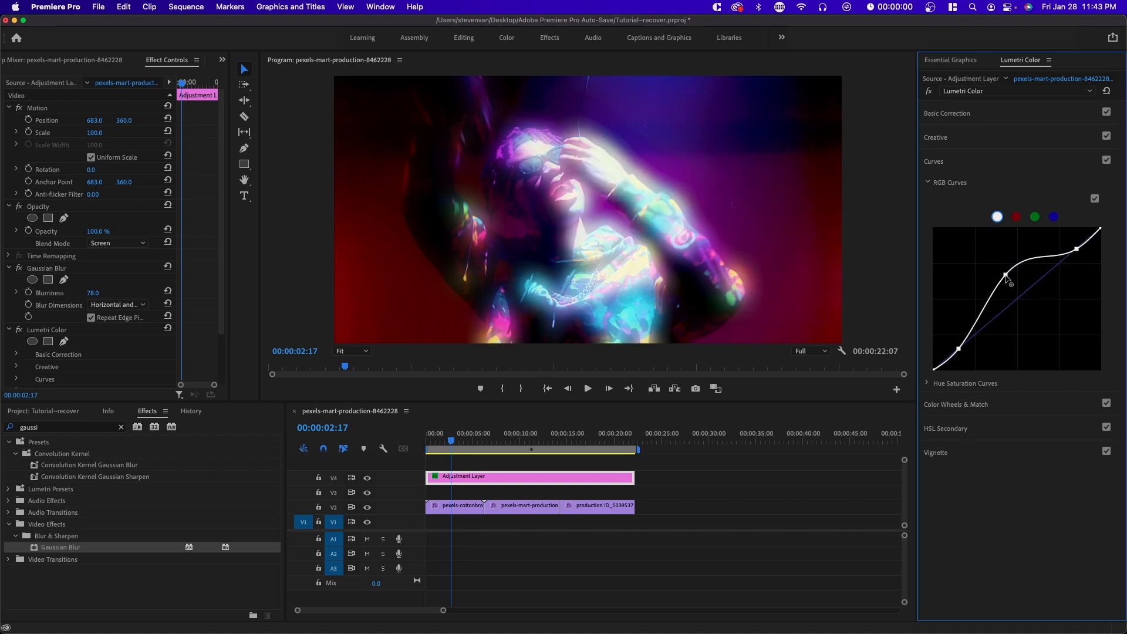
drag(958, 349, 965, 354)
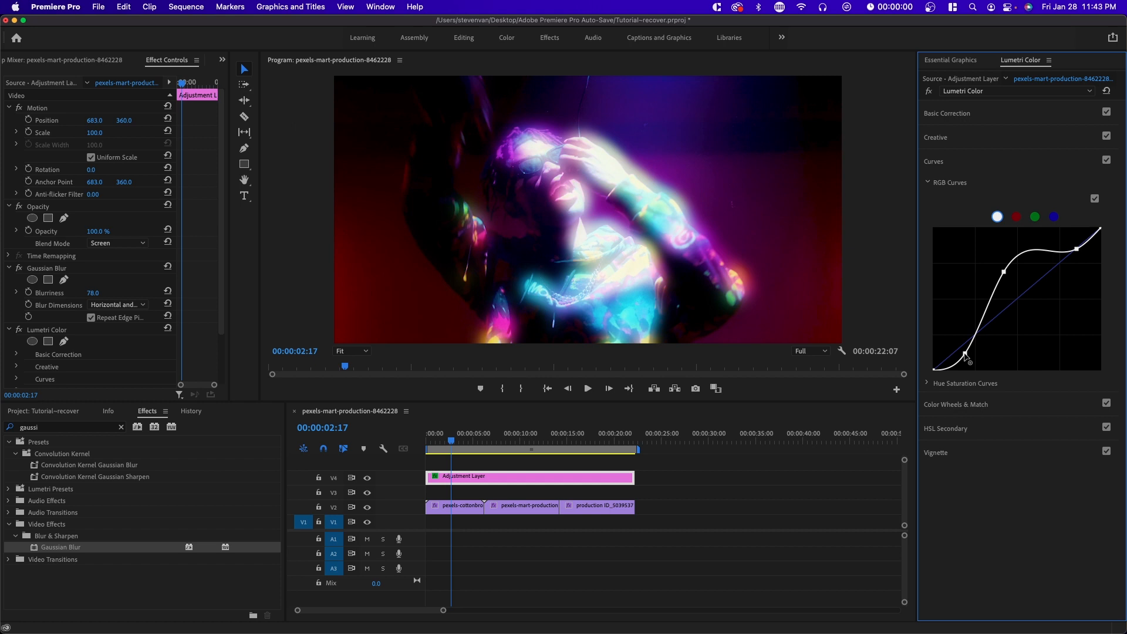
drag(1077, 251, 1085, 259)
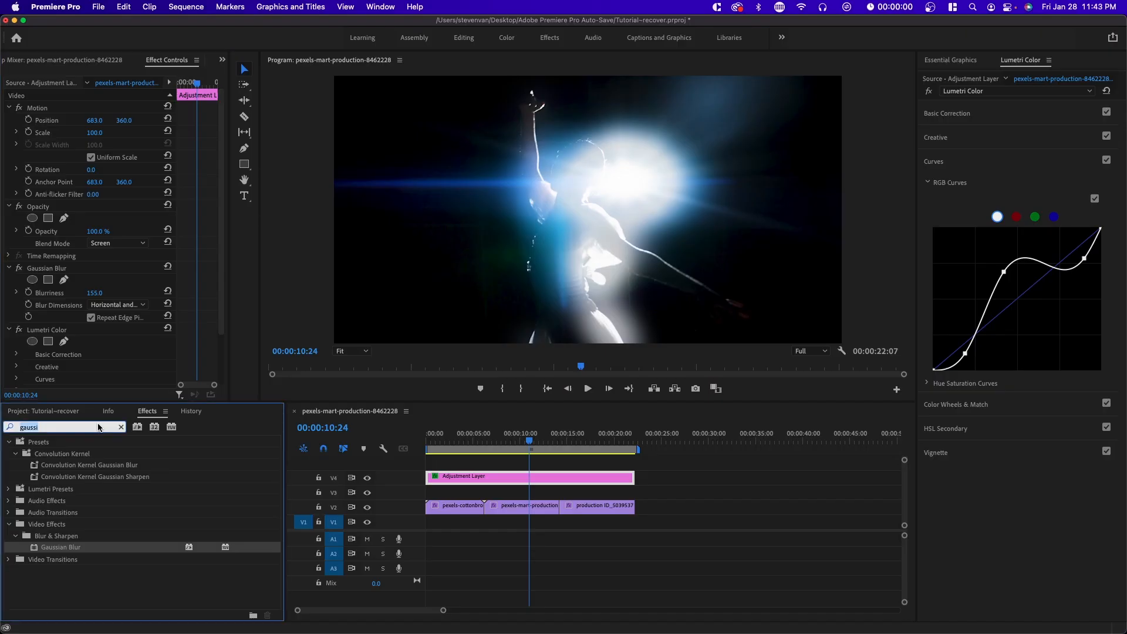
Step: Apply VR Chromatic Aberrations with red 39, green 11 and blue 3, plus the Transform effect, to the adjustment layer
text(chrom)
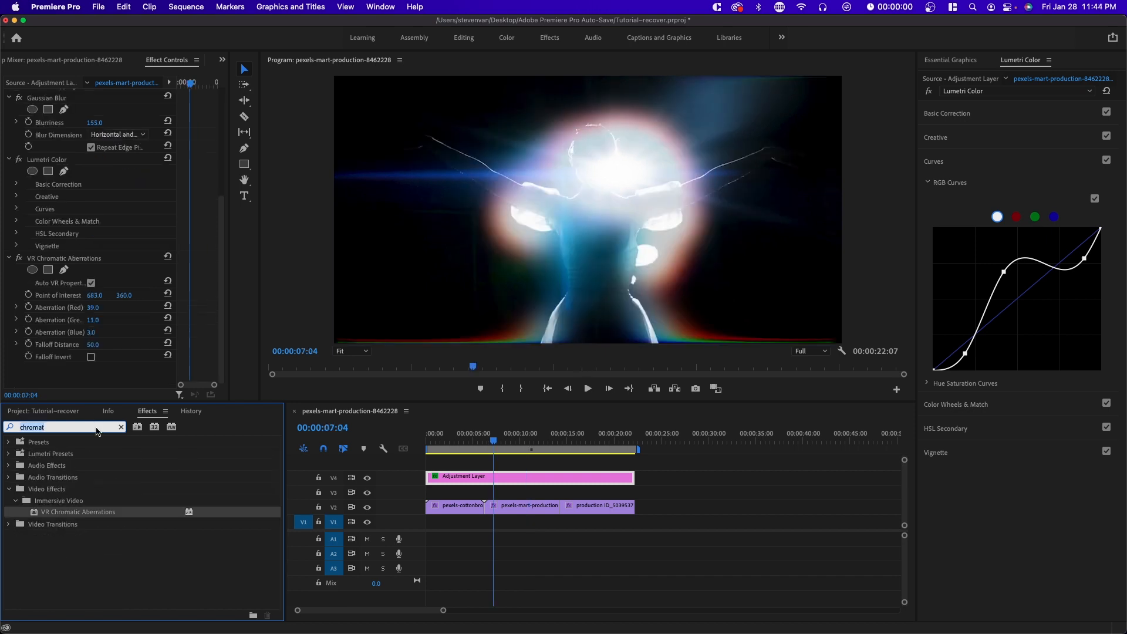
text(transform)
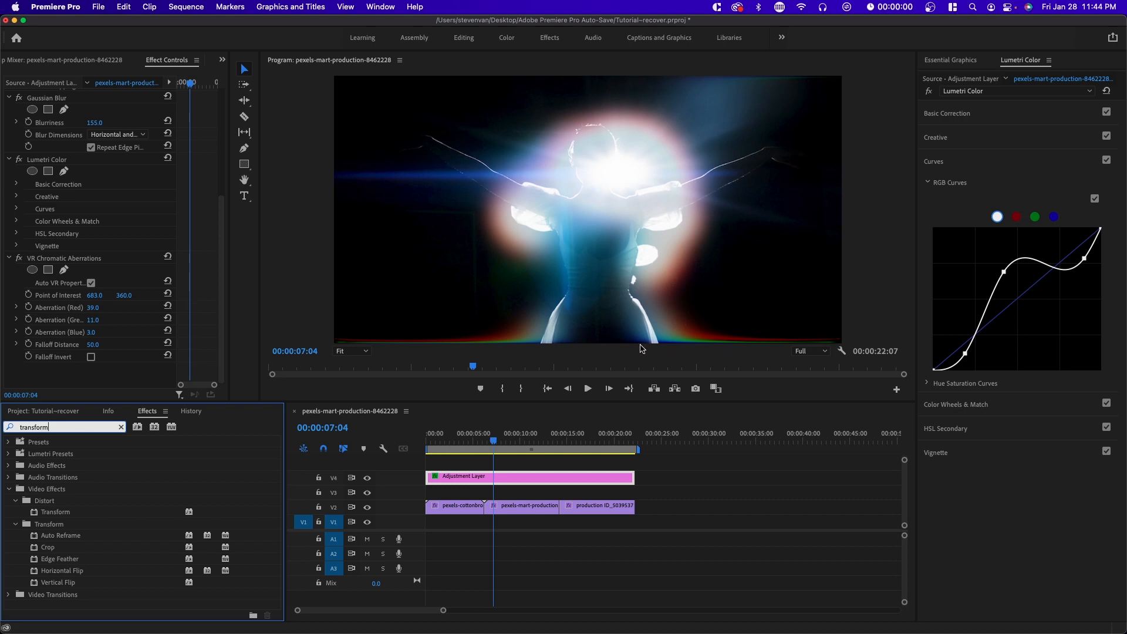
drag(64, 516, 516, 477)
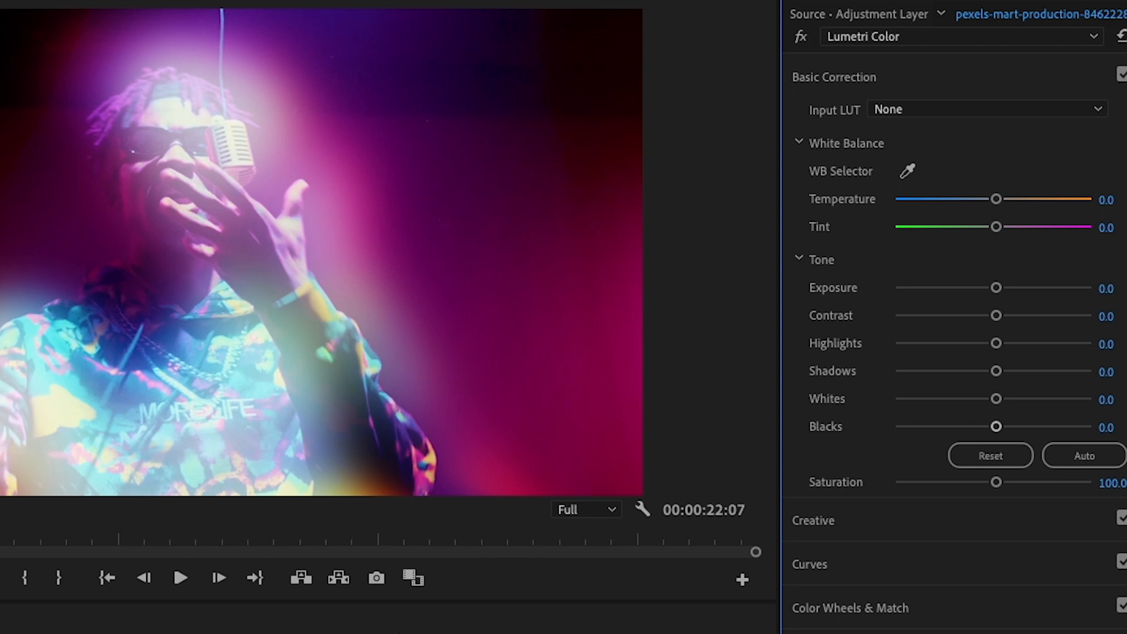
Step: Increase the adjustment layer's saturation in the Lumetri Color basic correction
drag(1023, 480, 1070, 472)
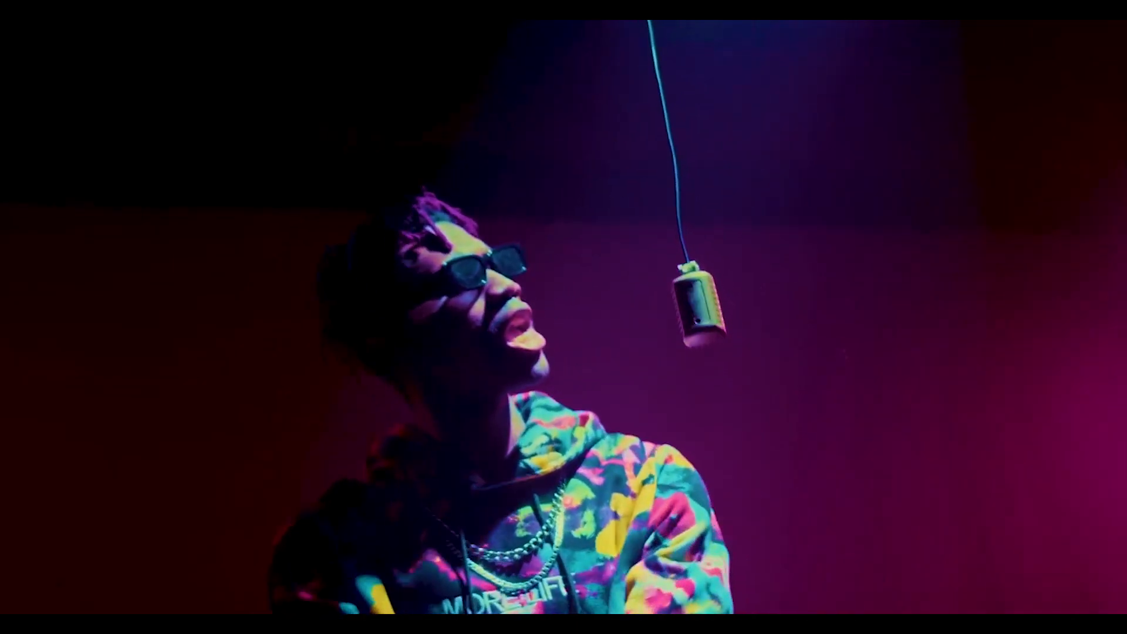